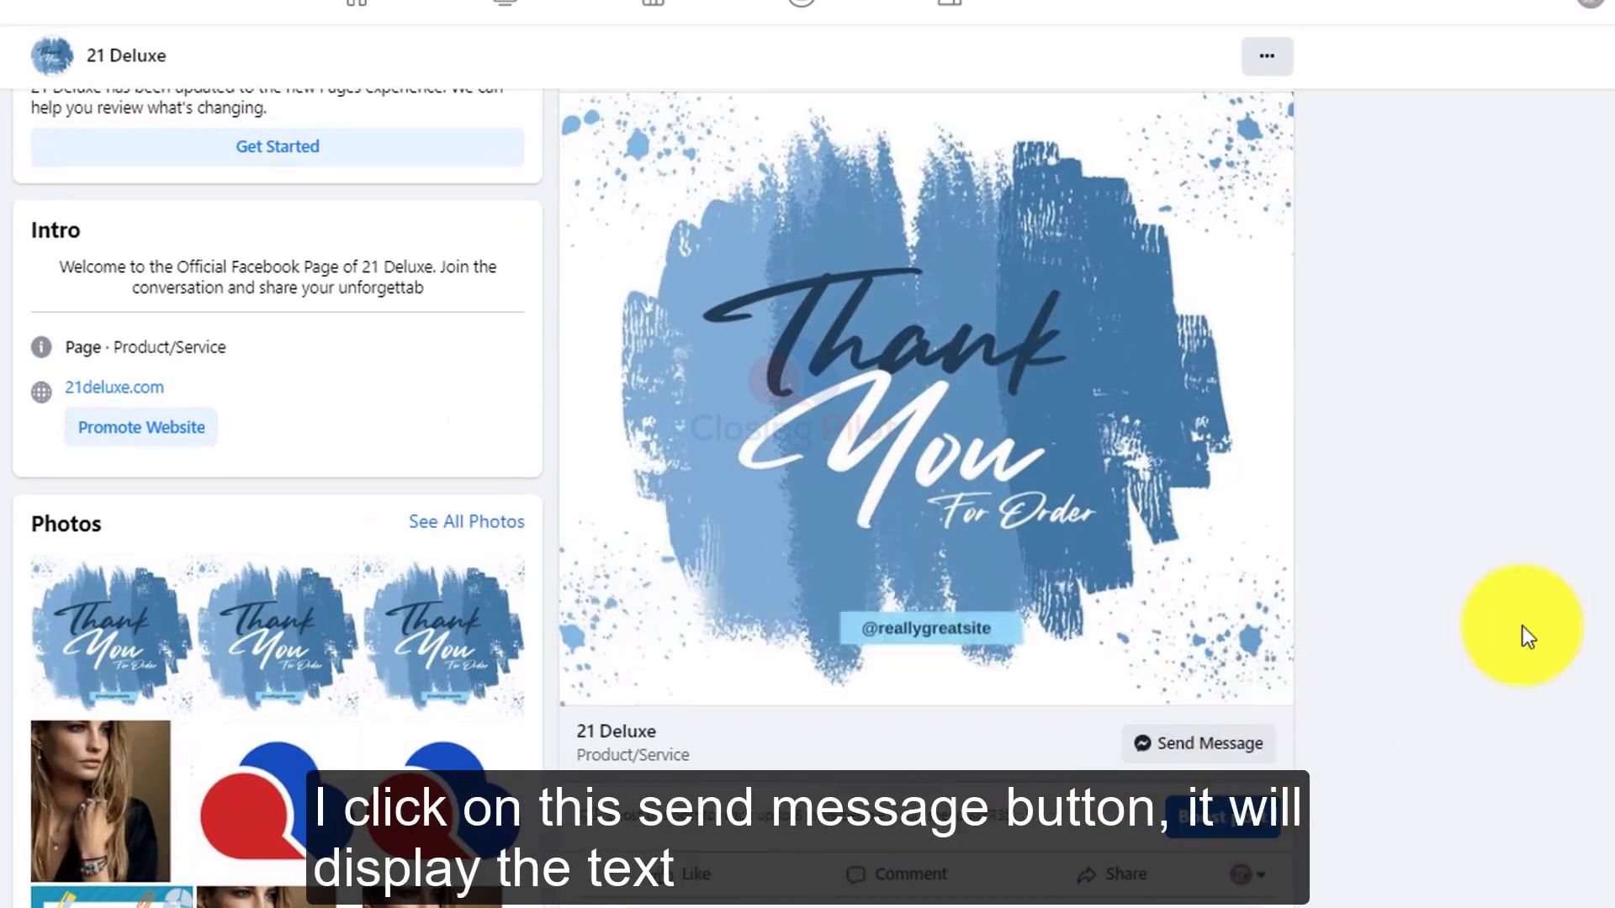
Step: Open a Messenger chat with the 21 Deluxe page through its Send Message button
click(1174, 768)
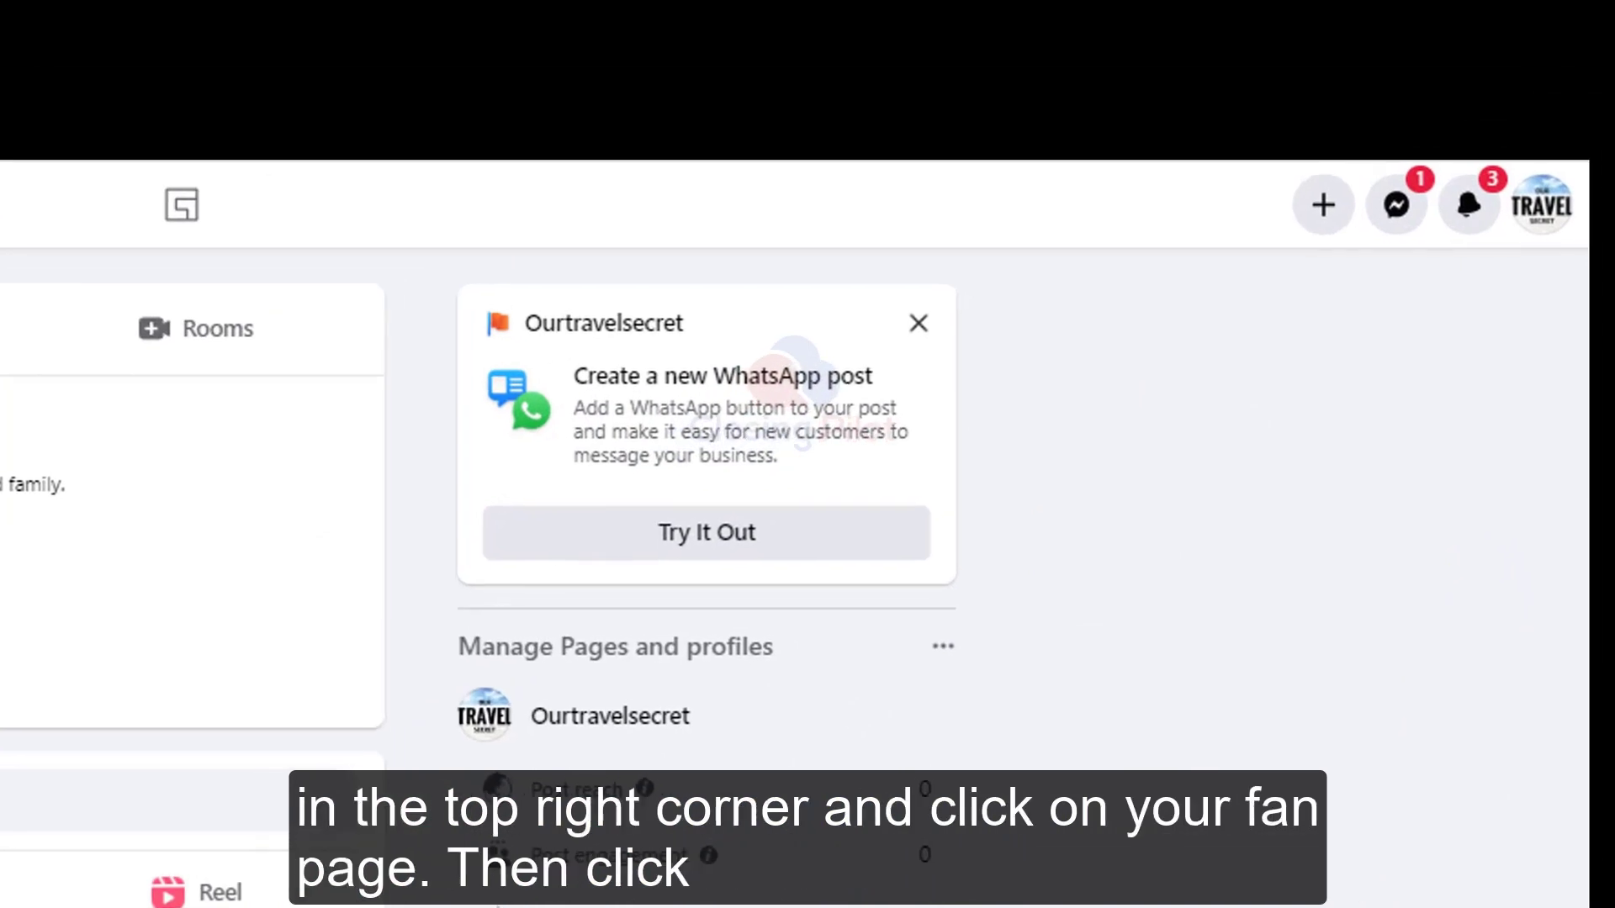
Step: Switch the account to the Ourtravelsecret page from the profile menu
click(1534, 217)
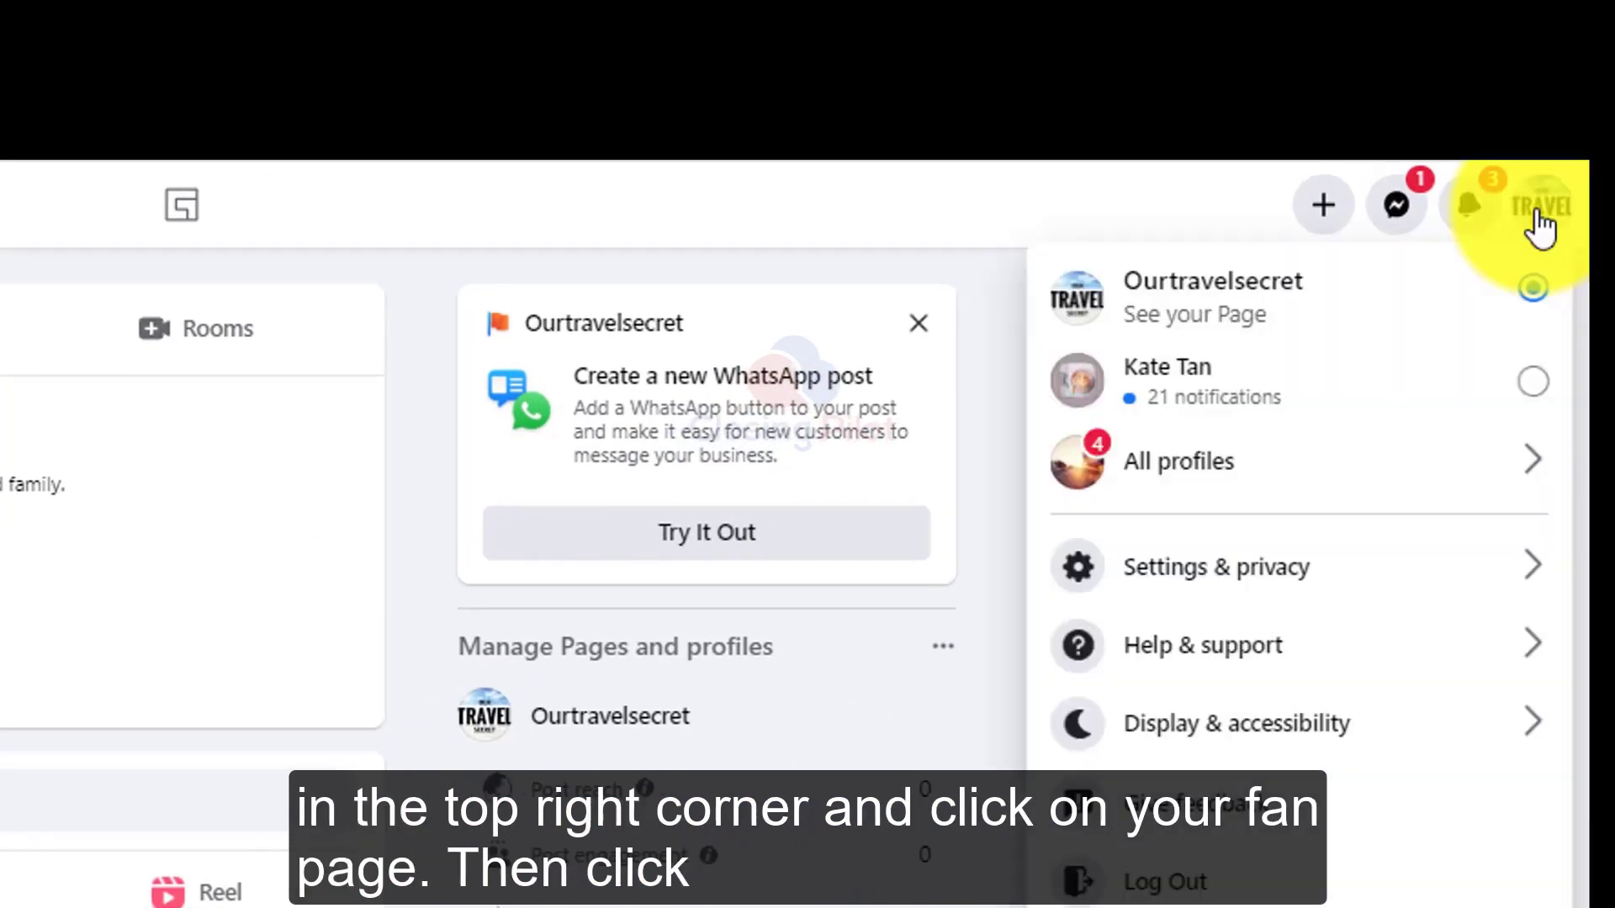
click(1175, 346)
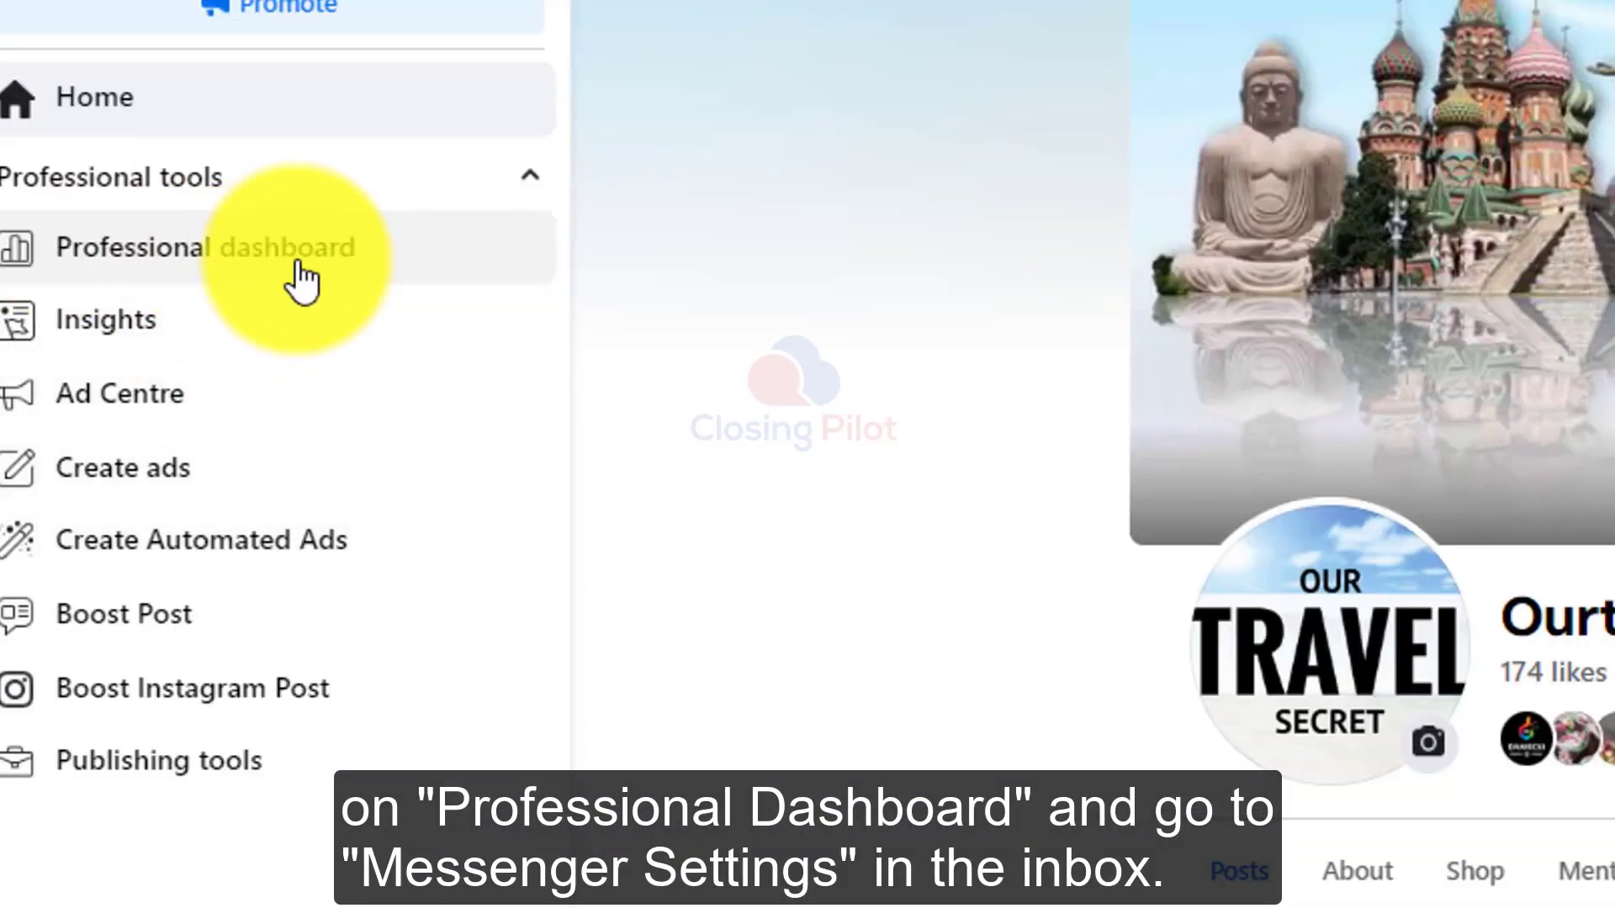
Step: Open the Frequently asked questions automation from the Professional dashboard's inbox automations
click(325, 281)
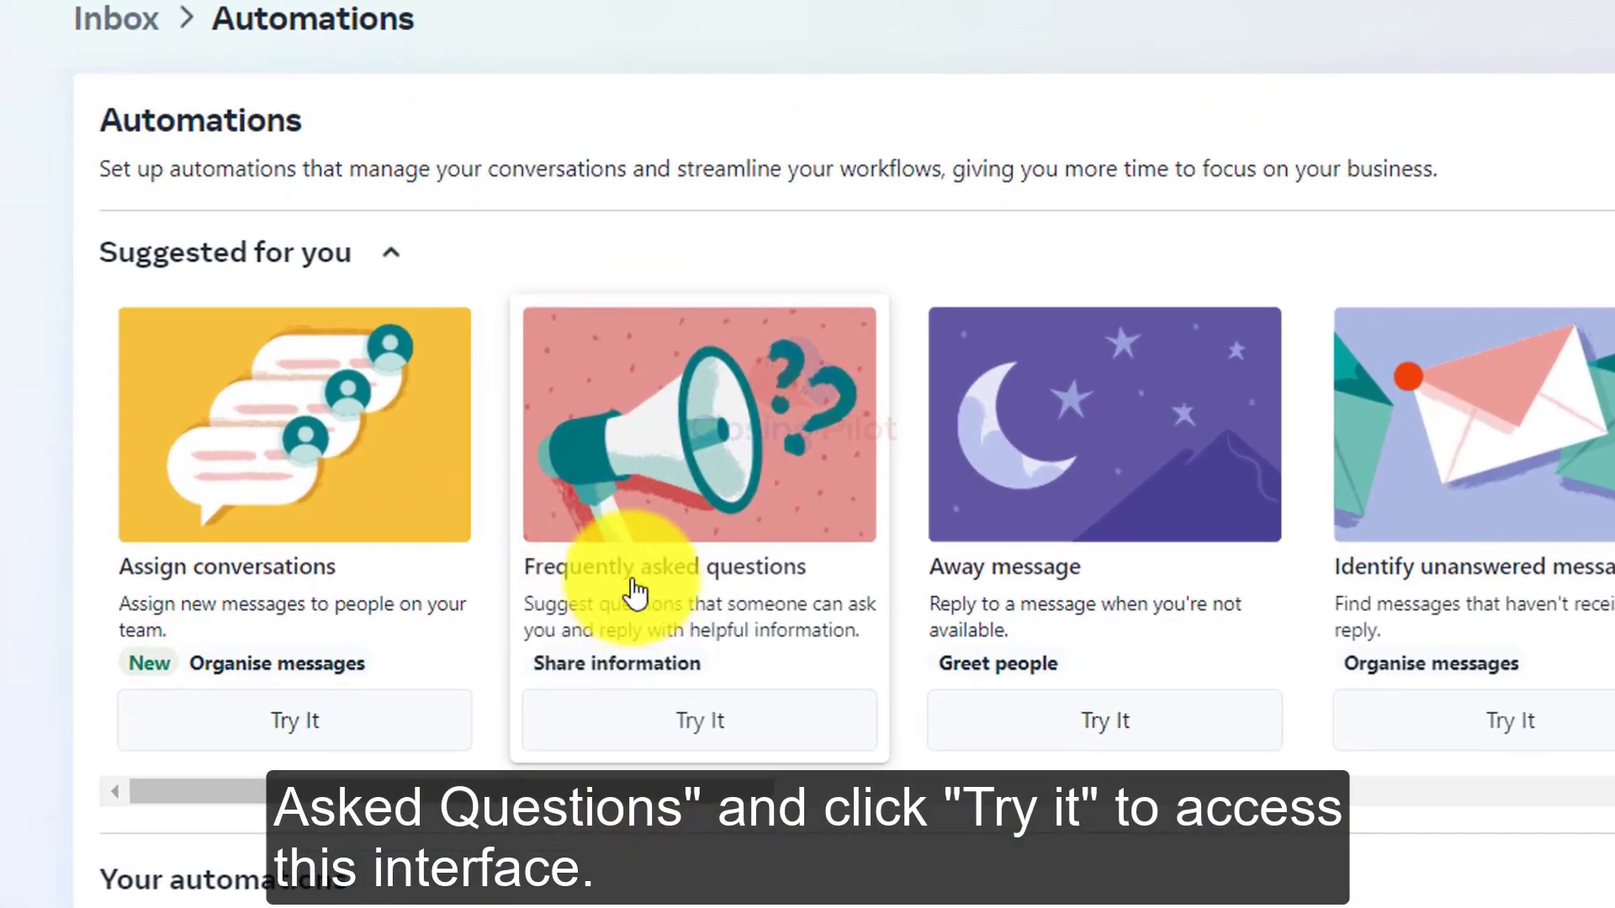
click(705, 728)
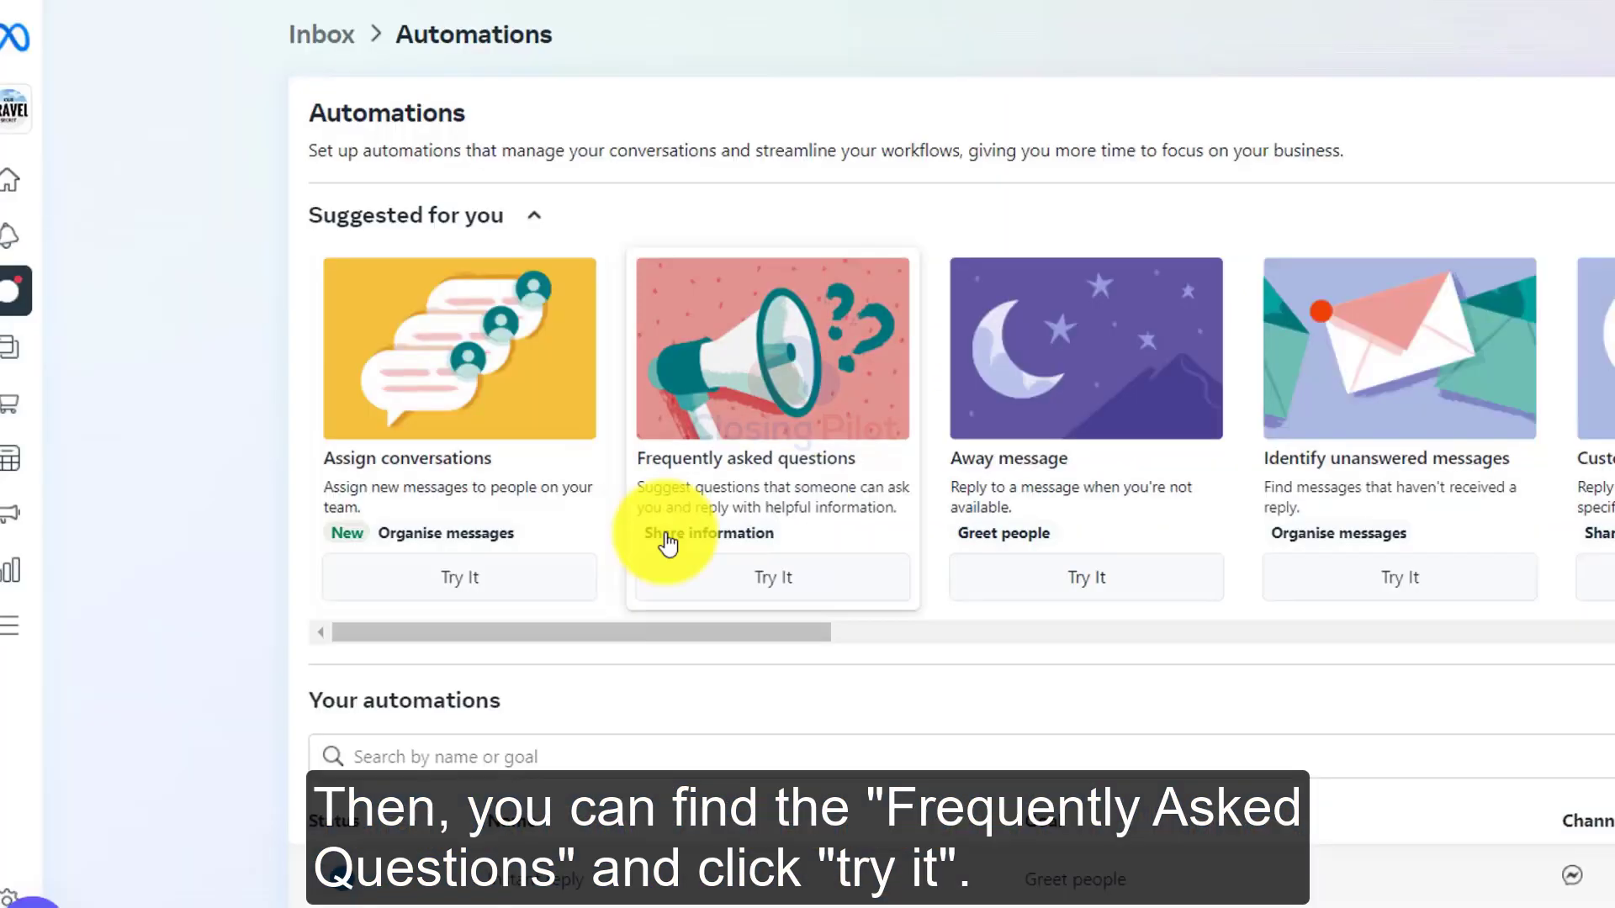
click(794, 574)
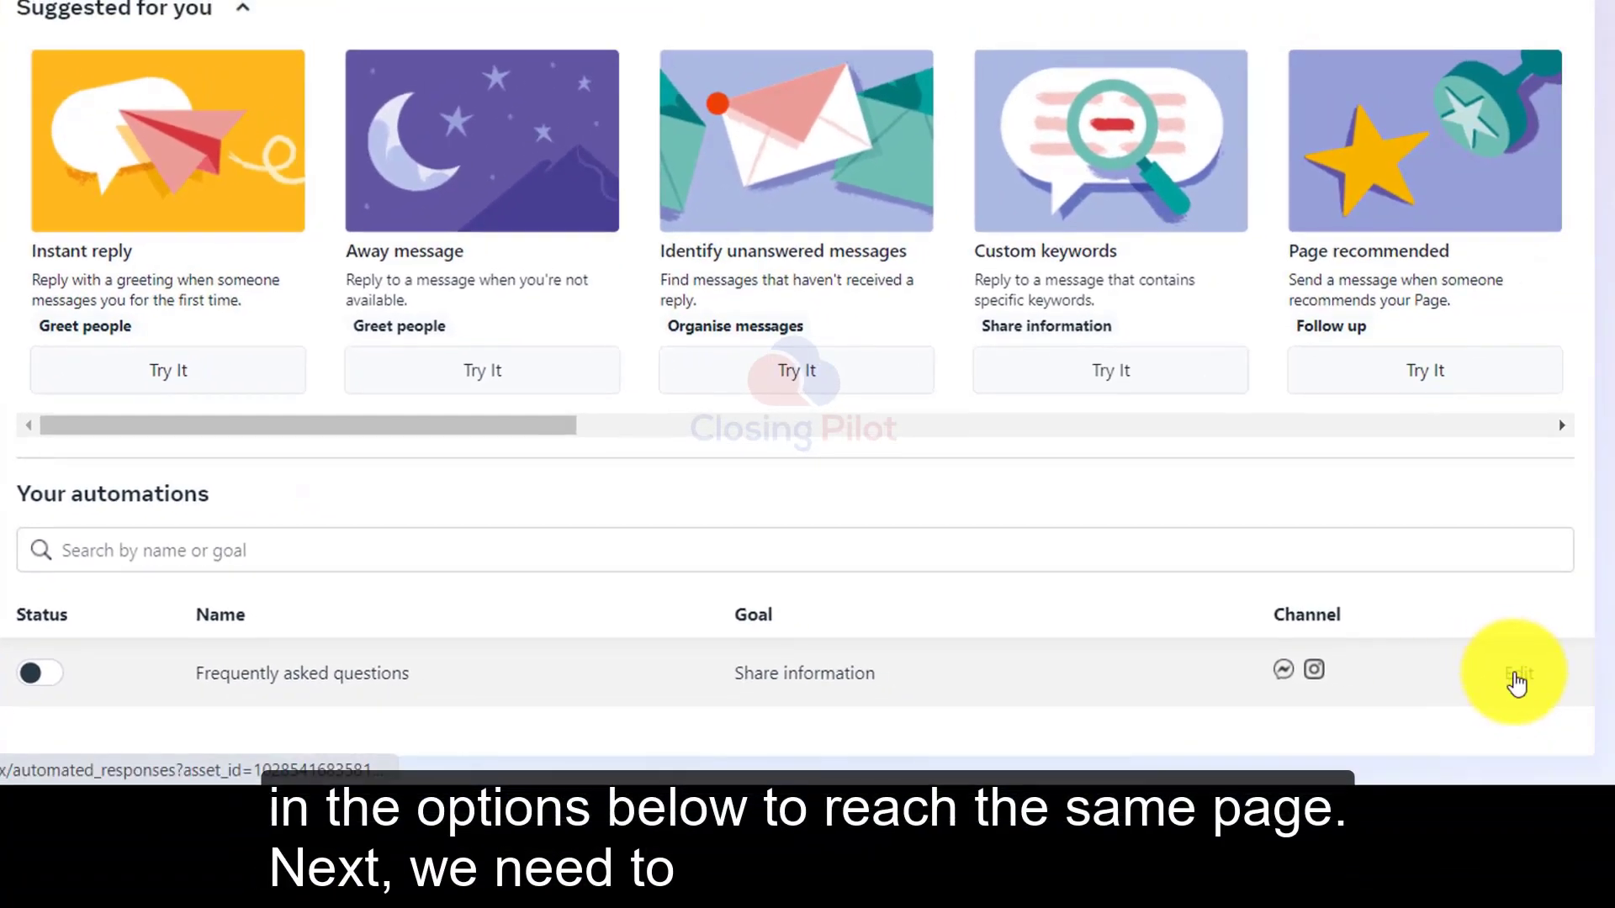
click(1517, 680)
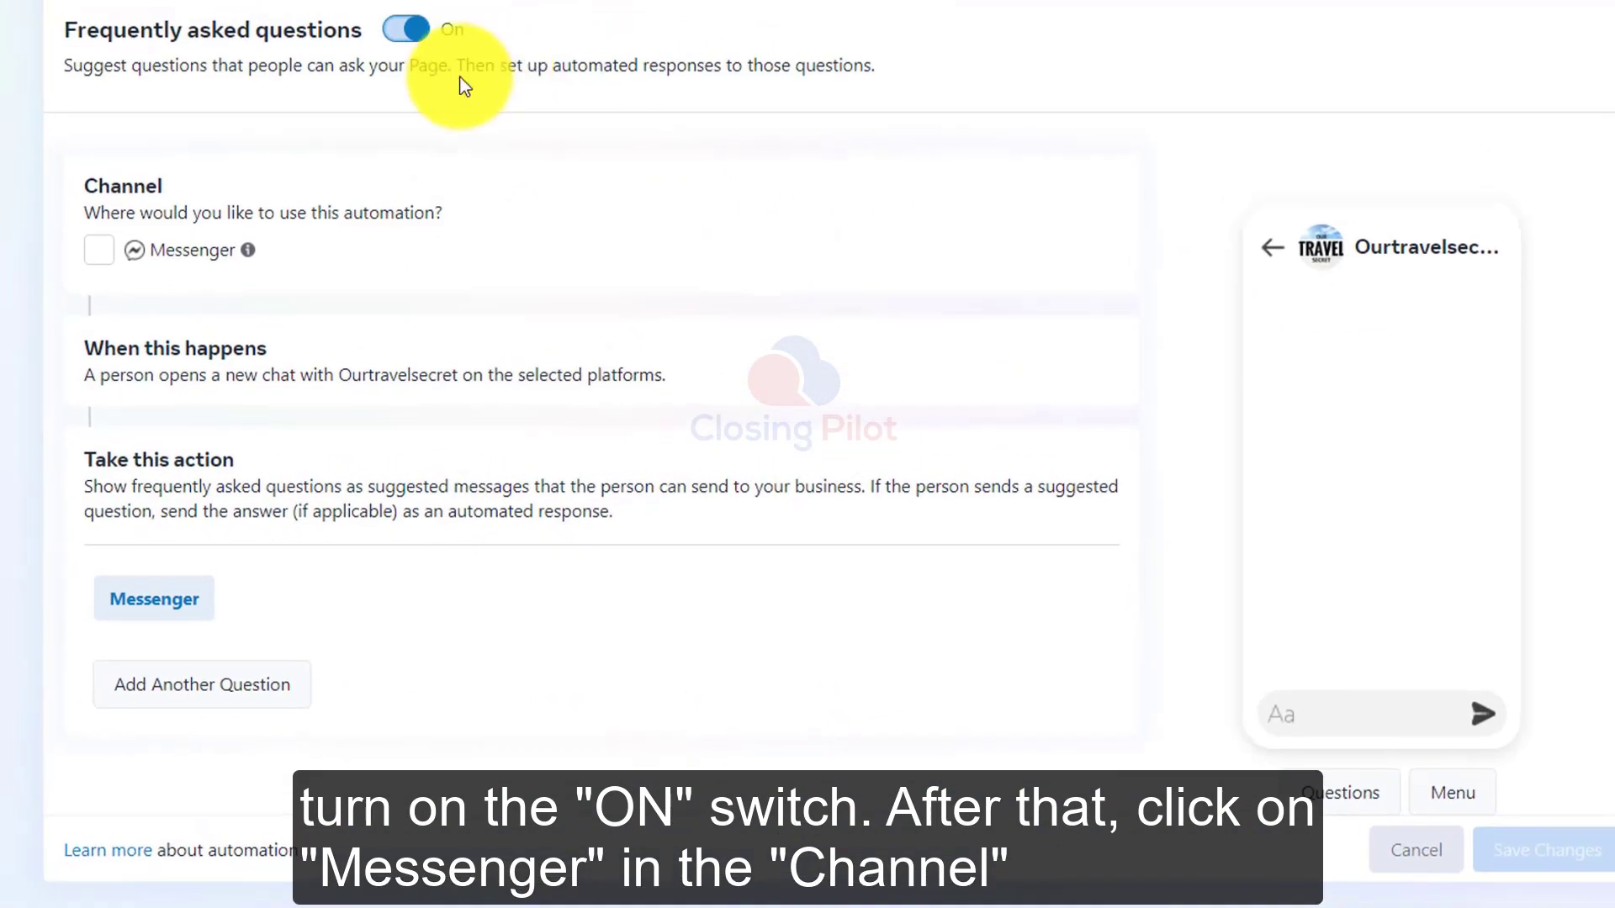
Step: Select Messenger as the automation's channel and open the first question for editing
click(100, 250)
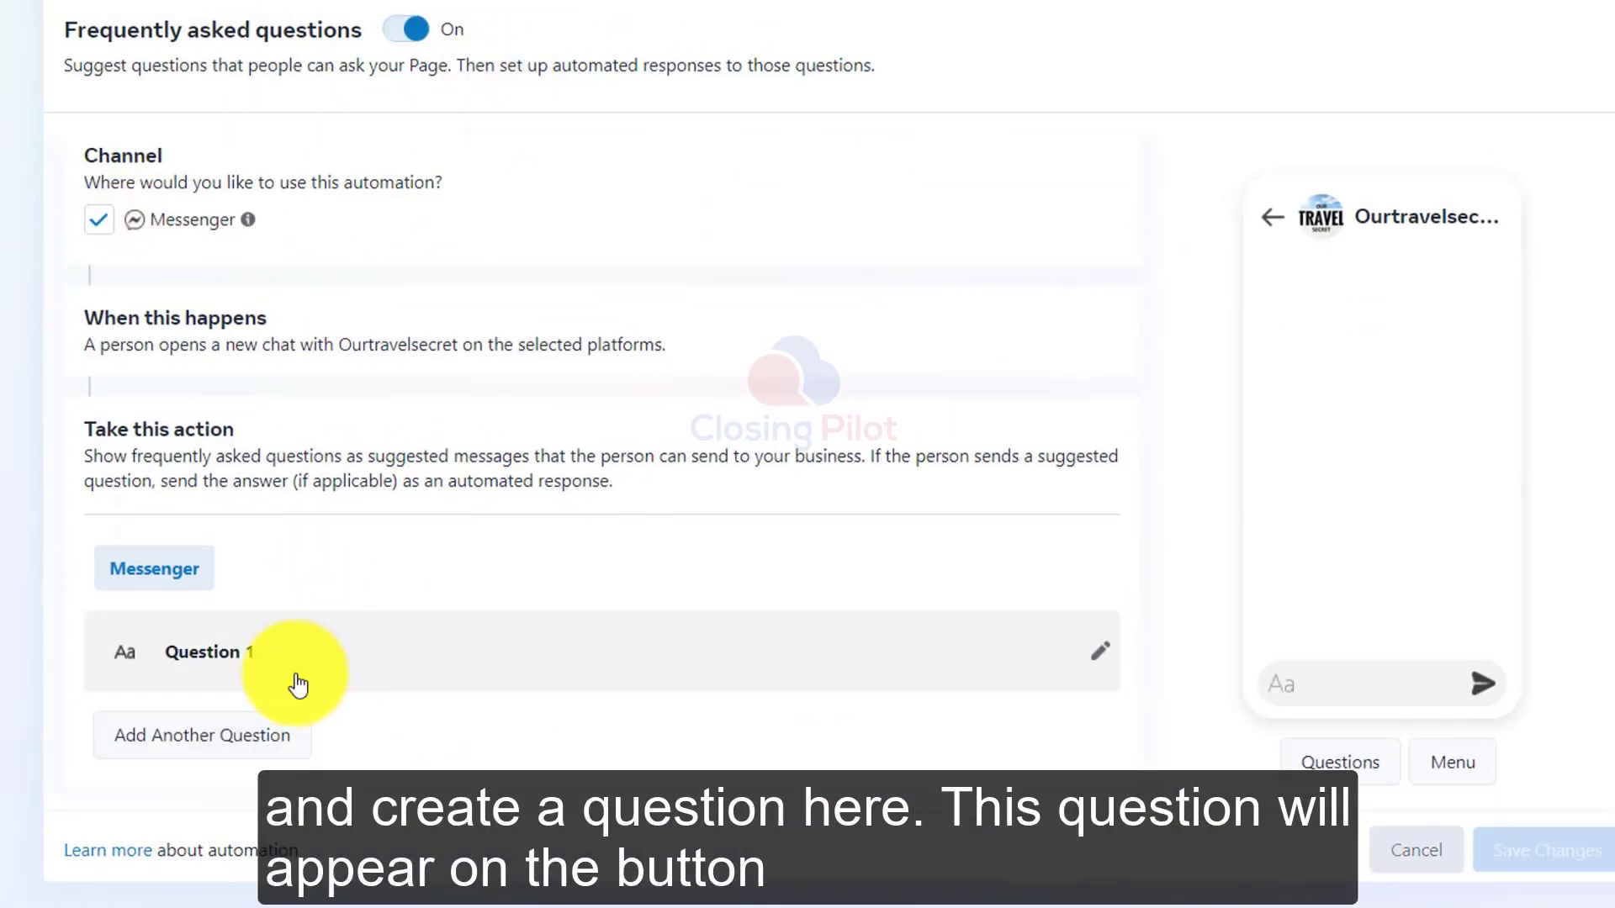
click(348, 669)
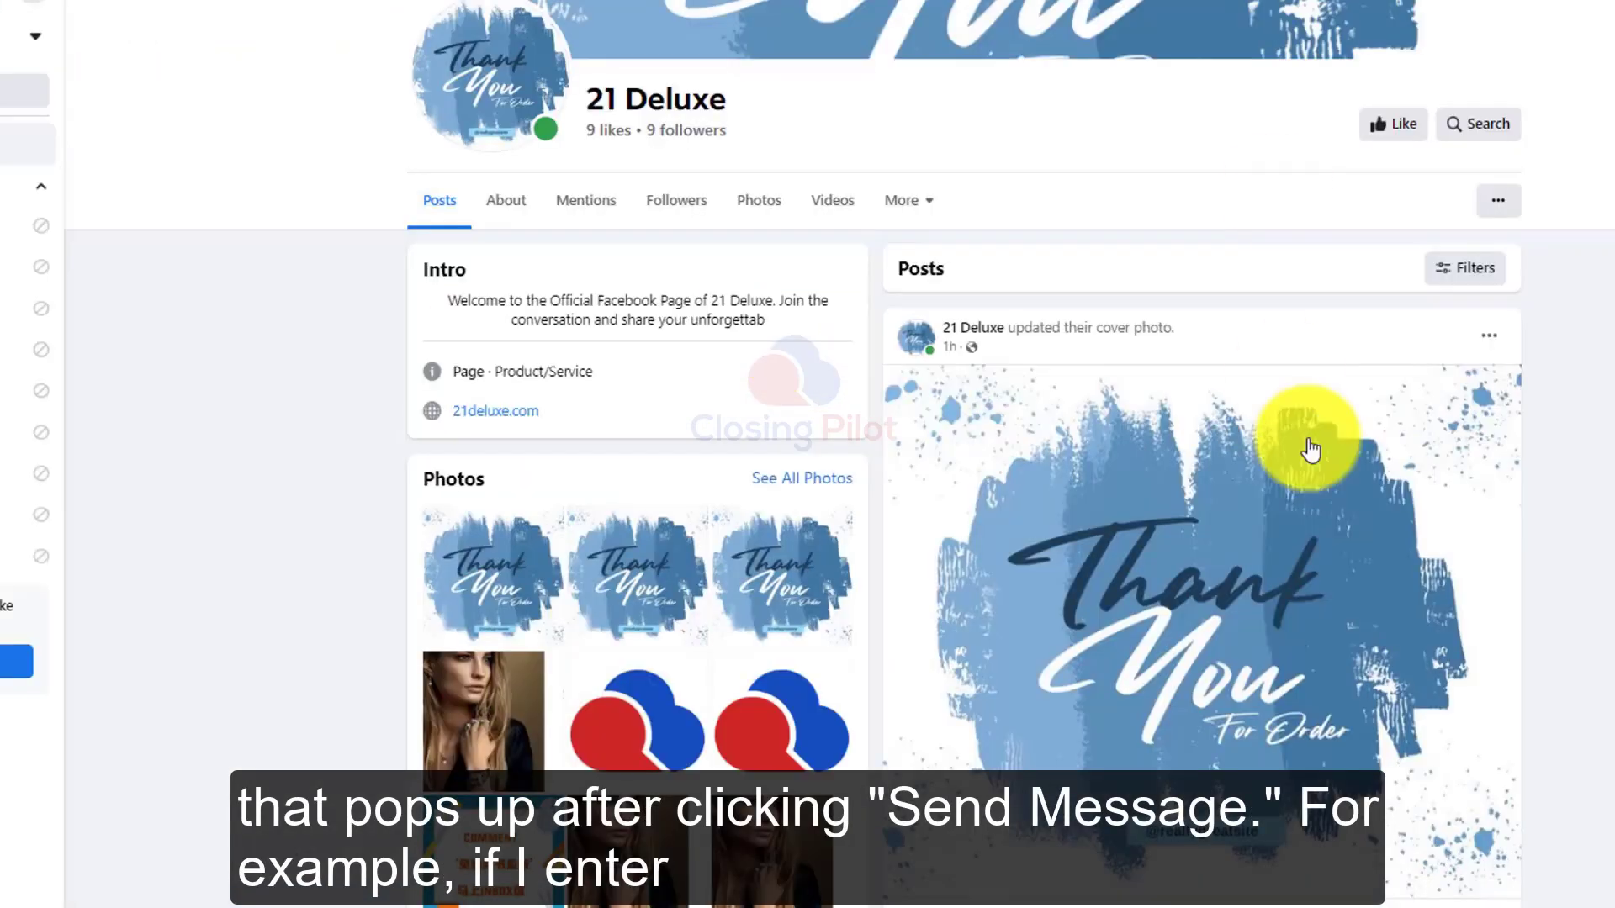
scroll(1312, 471, down, 10)
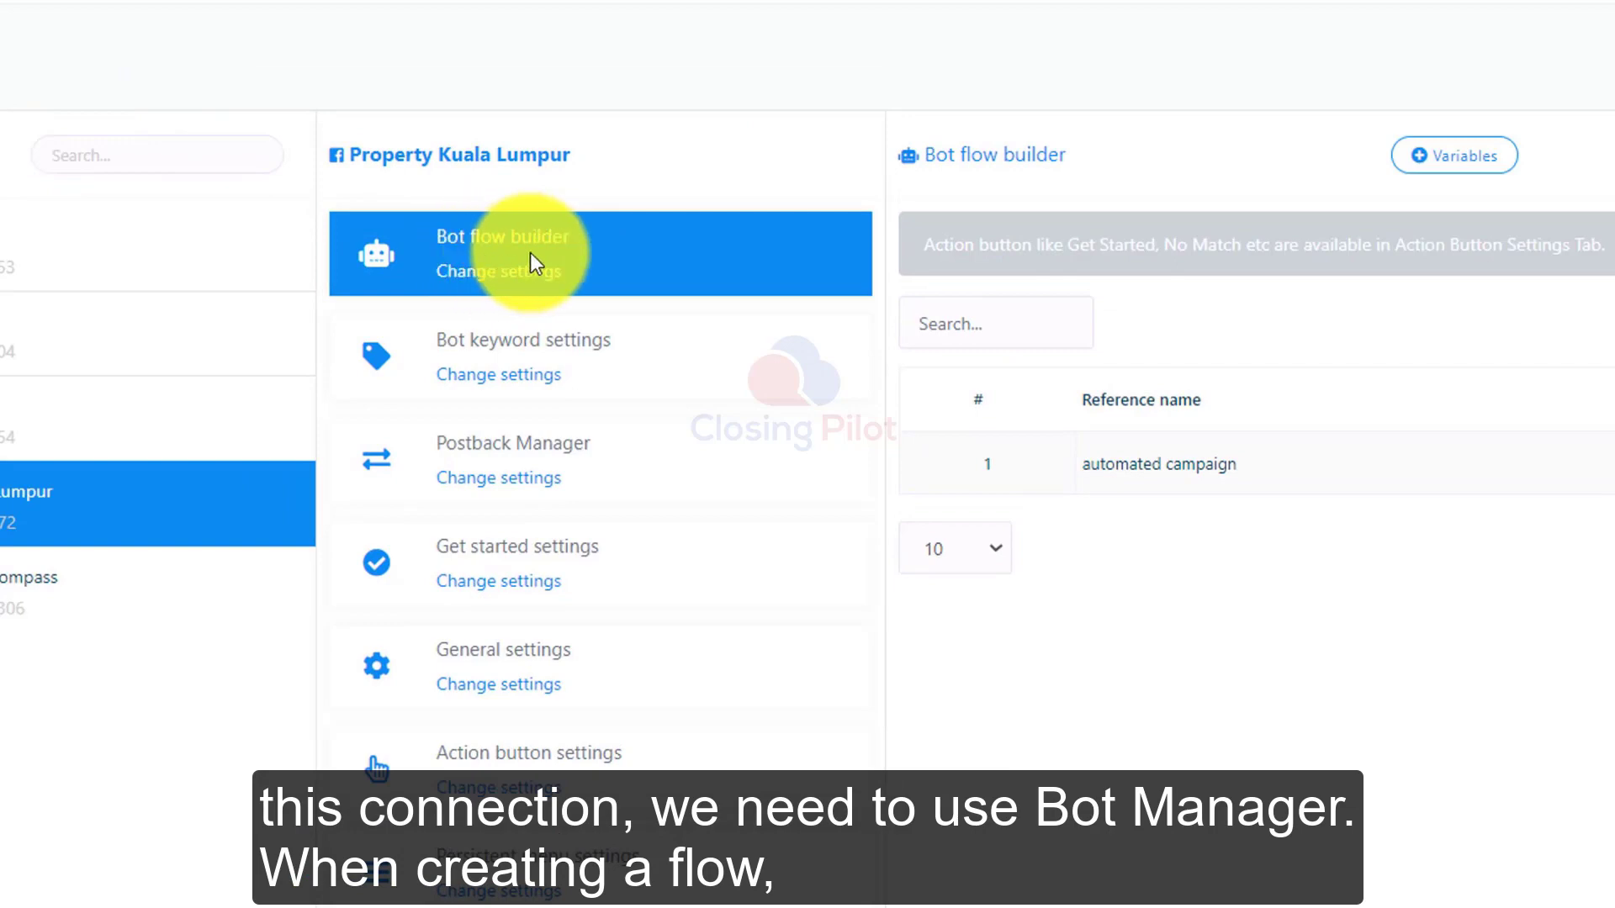
Step: Add an Action buttons element to the bot flow and connect it to the Start Bot Flow's Action Button input
click(1409, 289)
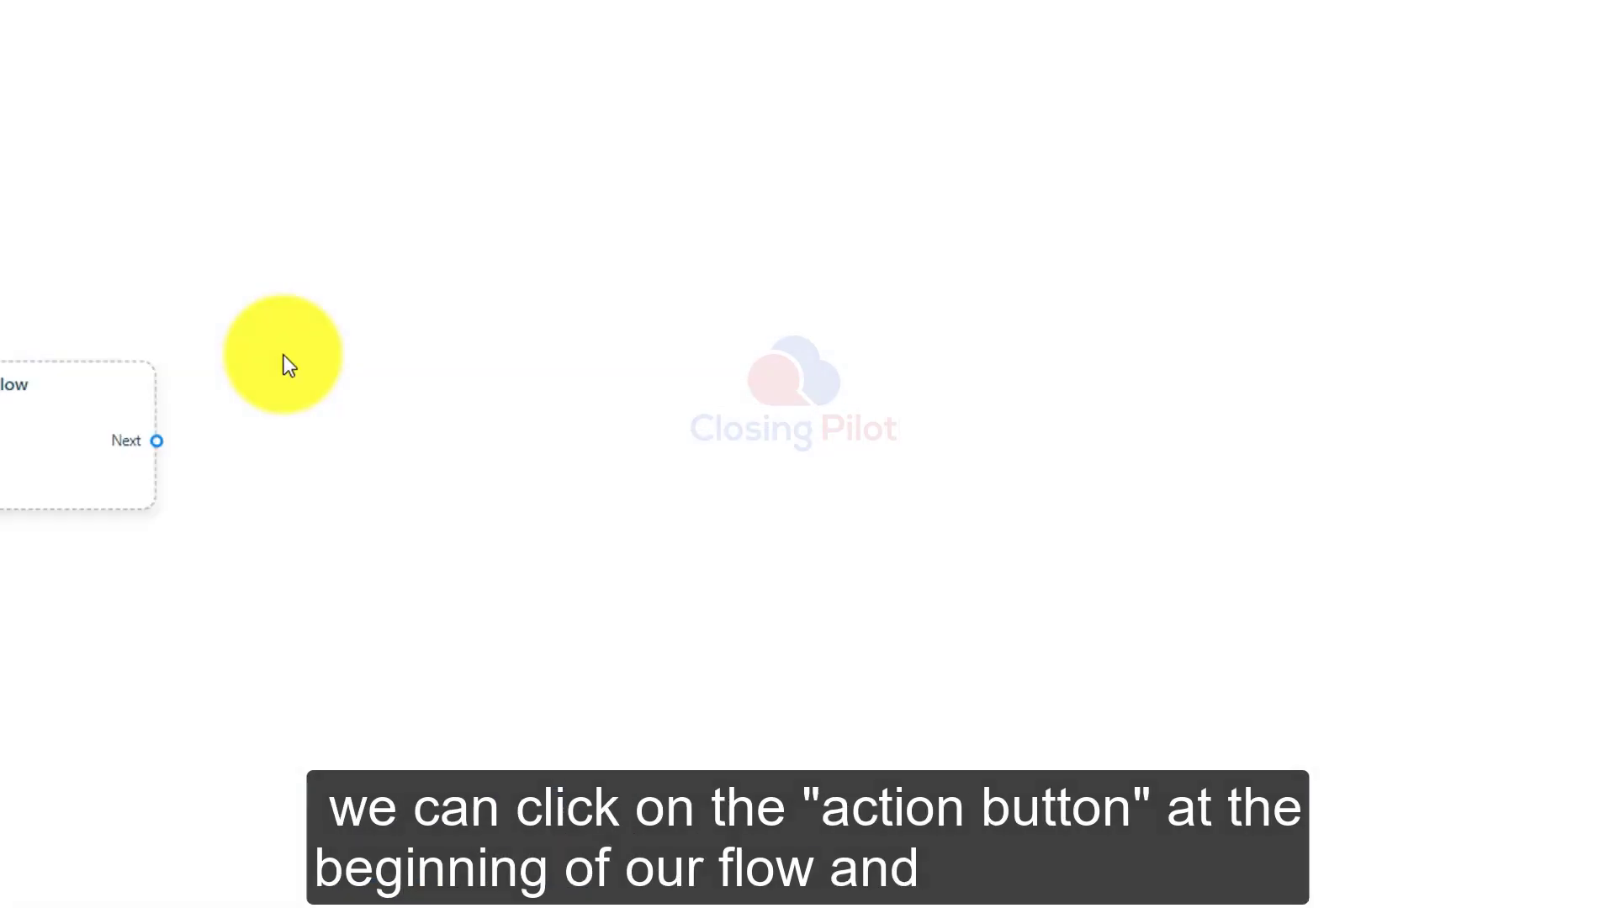
drag(29, 657, 392, 315)
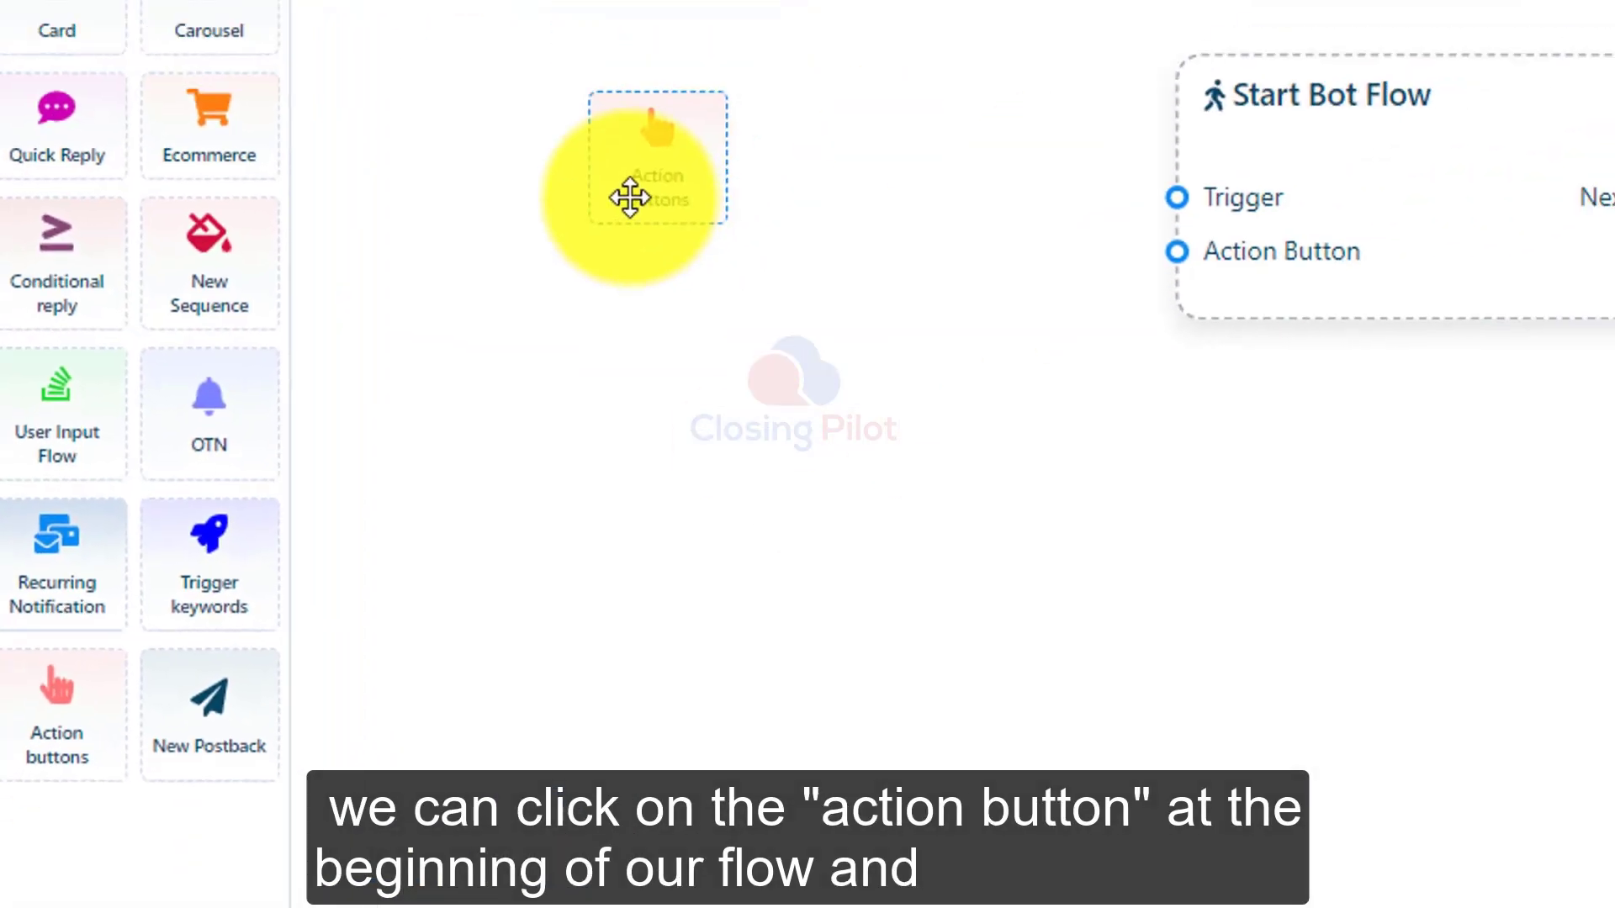
drag(630, 197, 633, 198)
drag(986, 336, 779, 328)
drag(924, 341, 1128, 277)
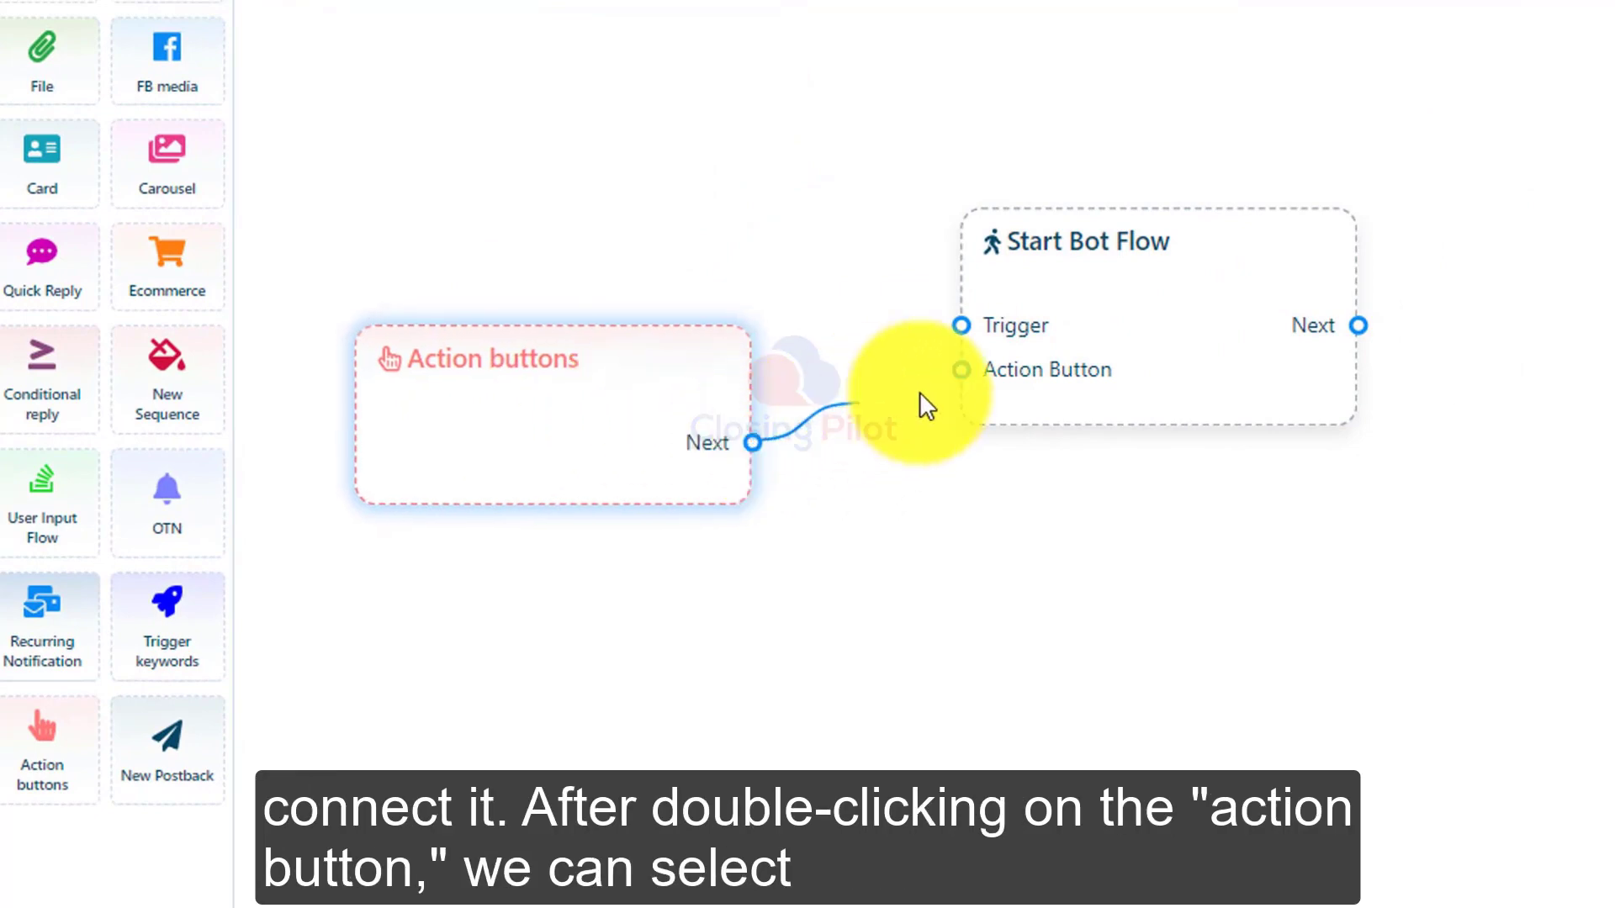
drag(965, 388, 962, 370)
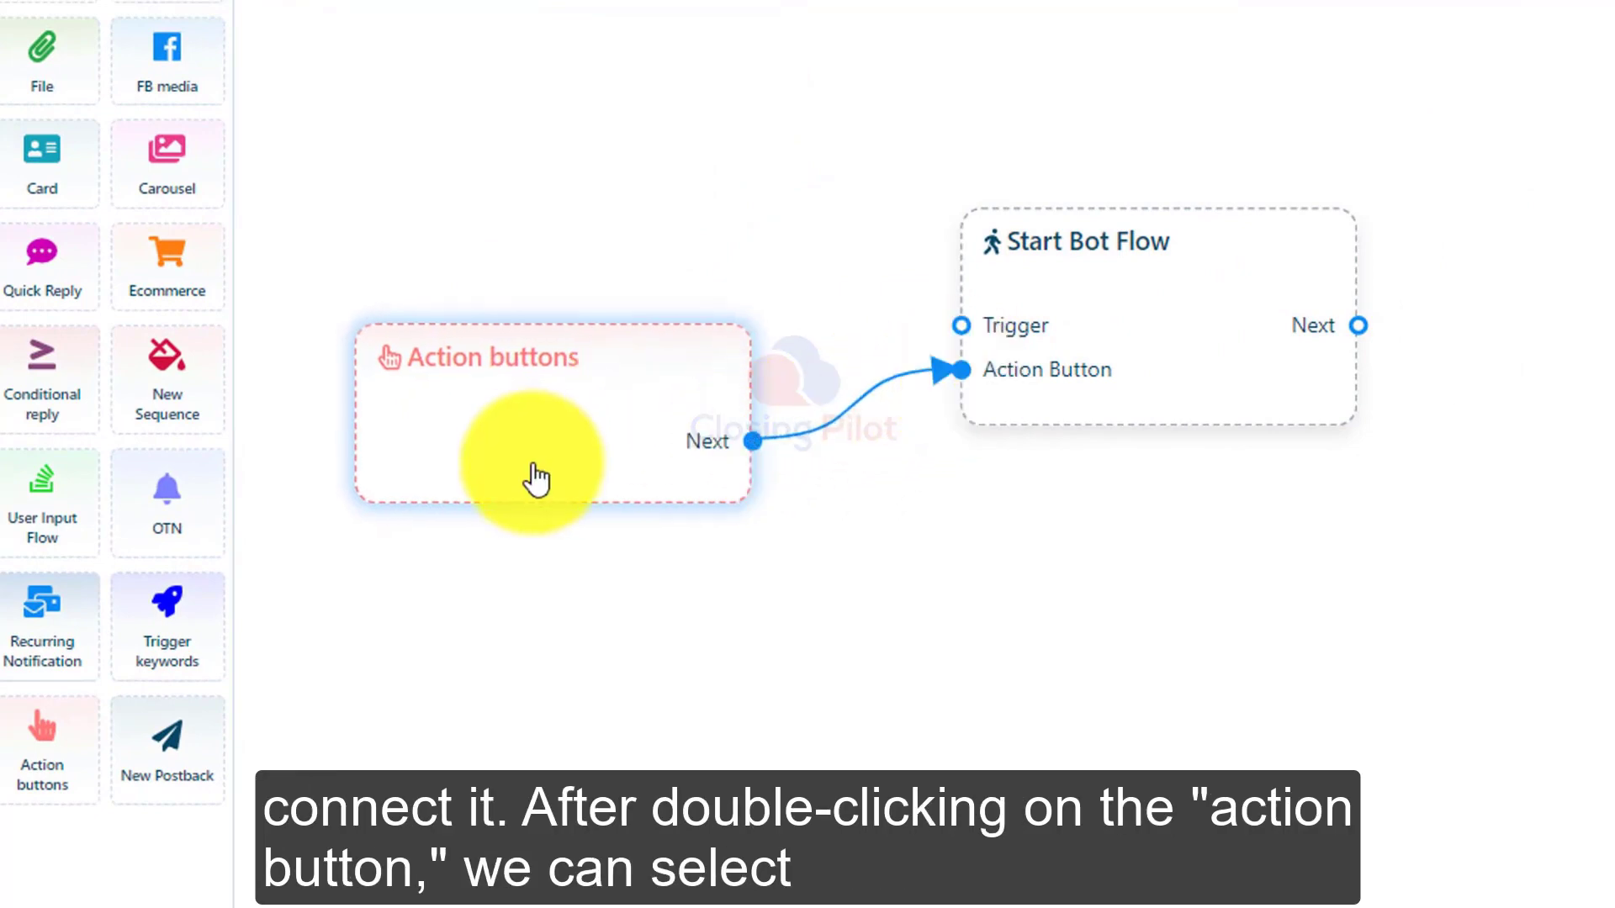
Step: Set the action button to Messenger engagement plugin with the M.me link option
double_click(1216, 230)
click(1209, 101)
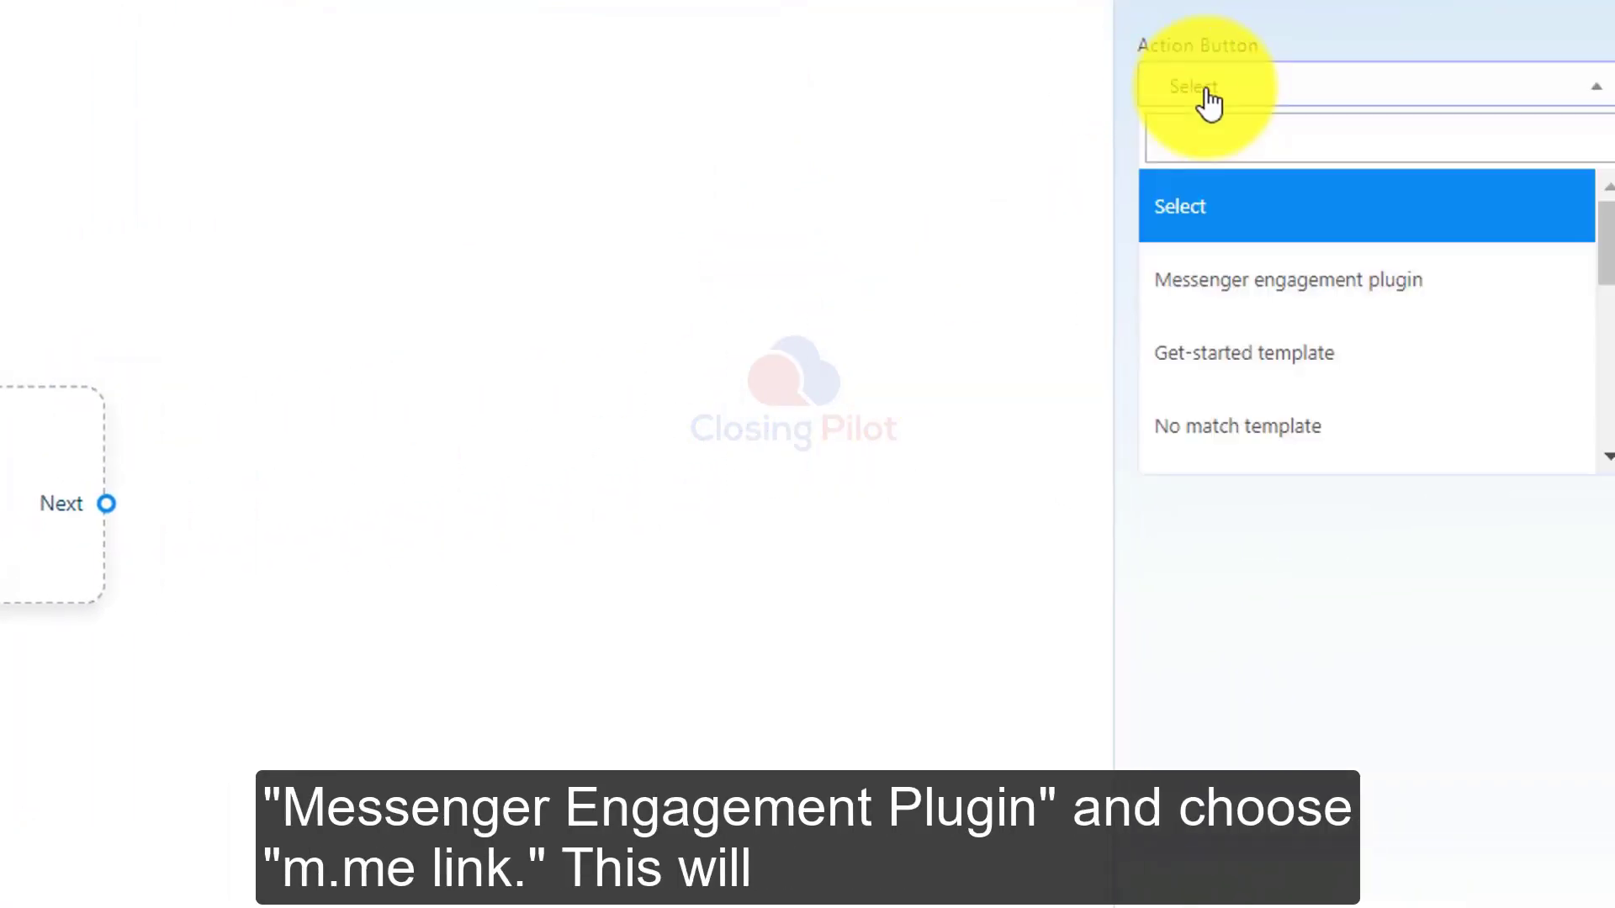
click(1287, 279)
click(1194, 183)
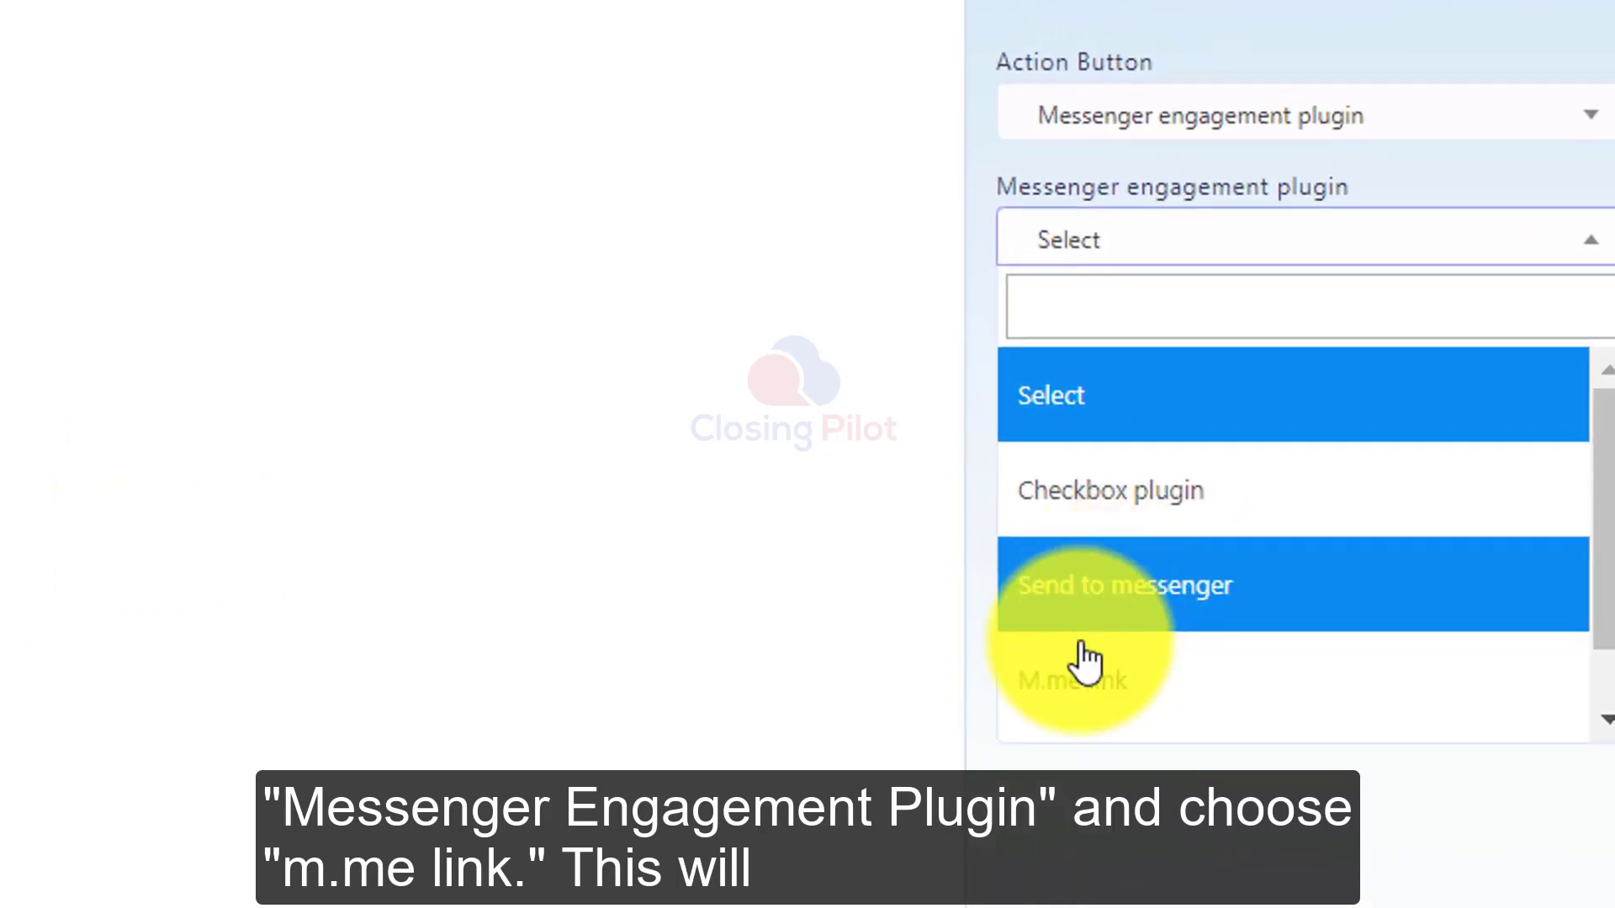
click(1119, 683)
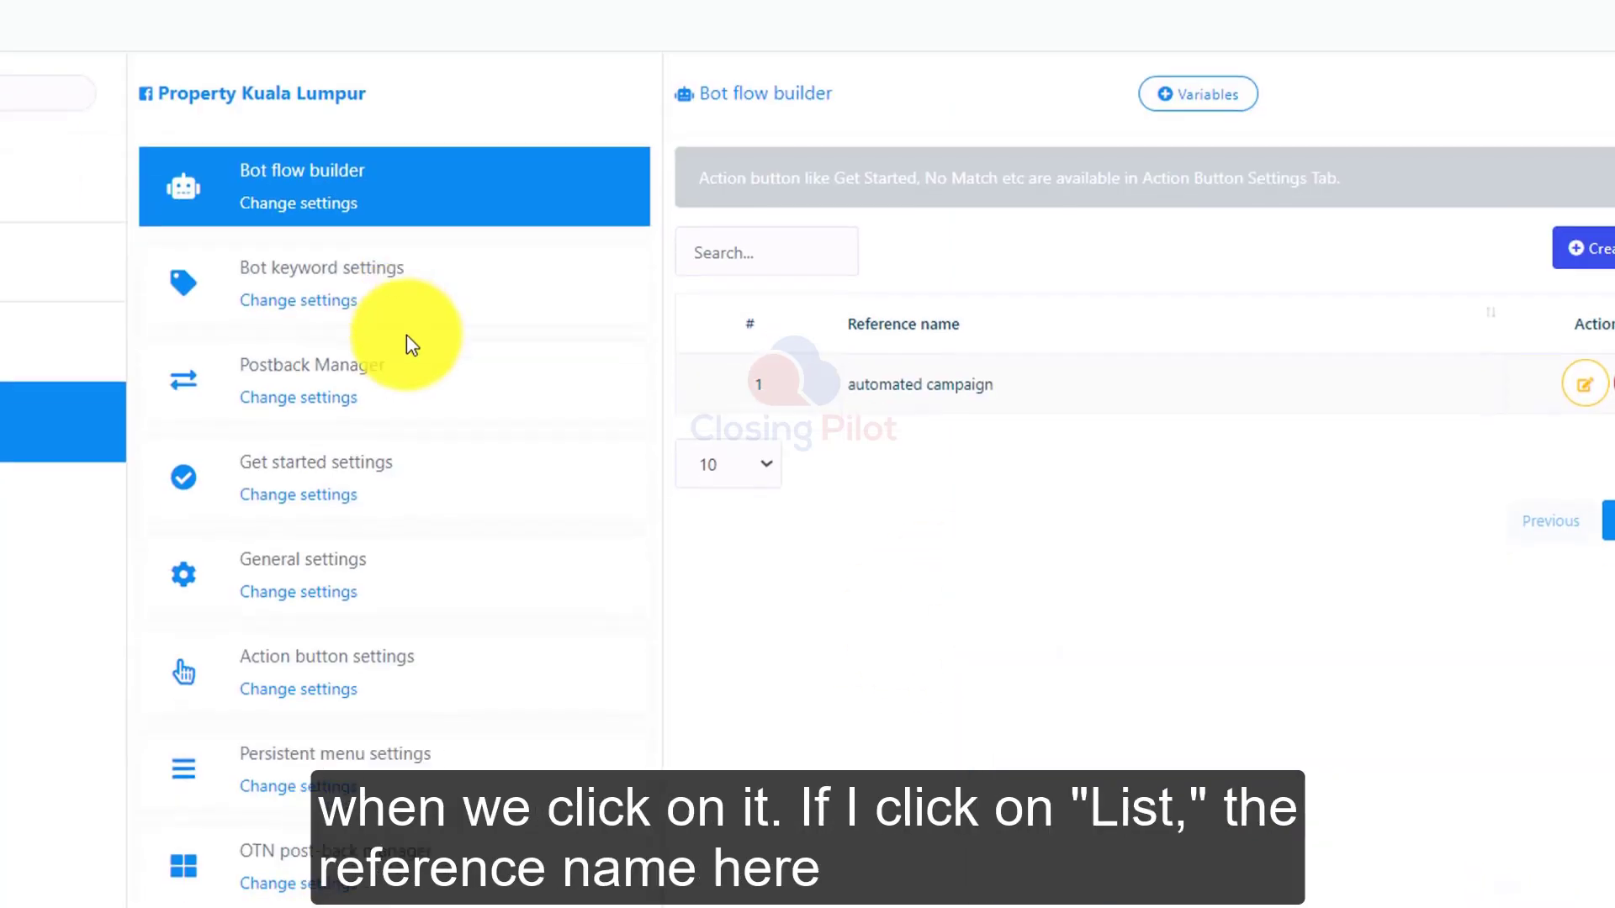
Step: Open the M.me Link campaign list under Messenger engagement settings
scroll(406, 336, down, 10)
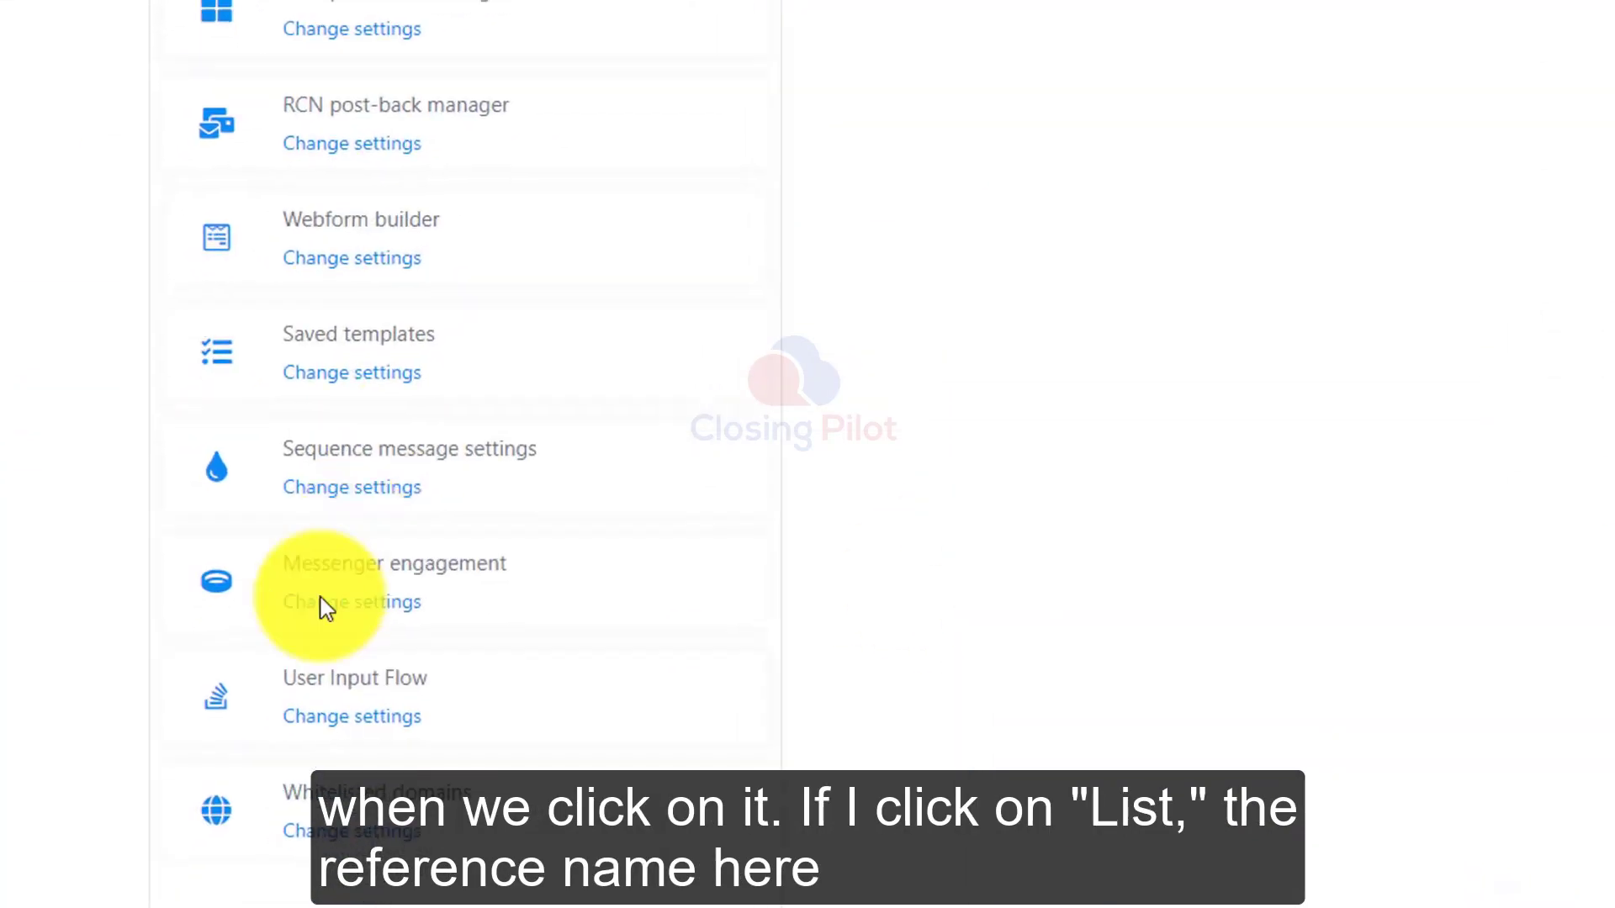
click(400, 545)
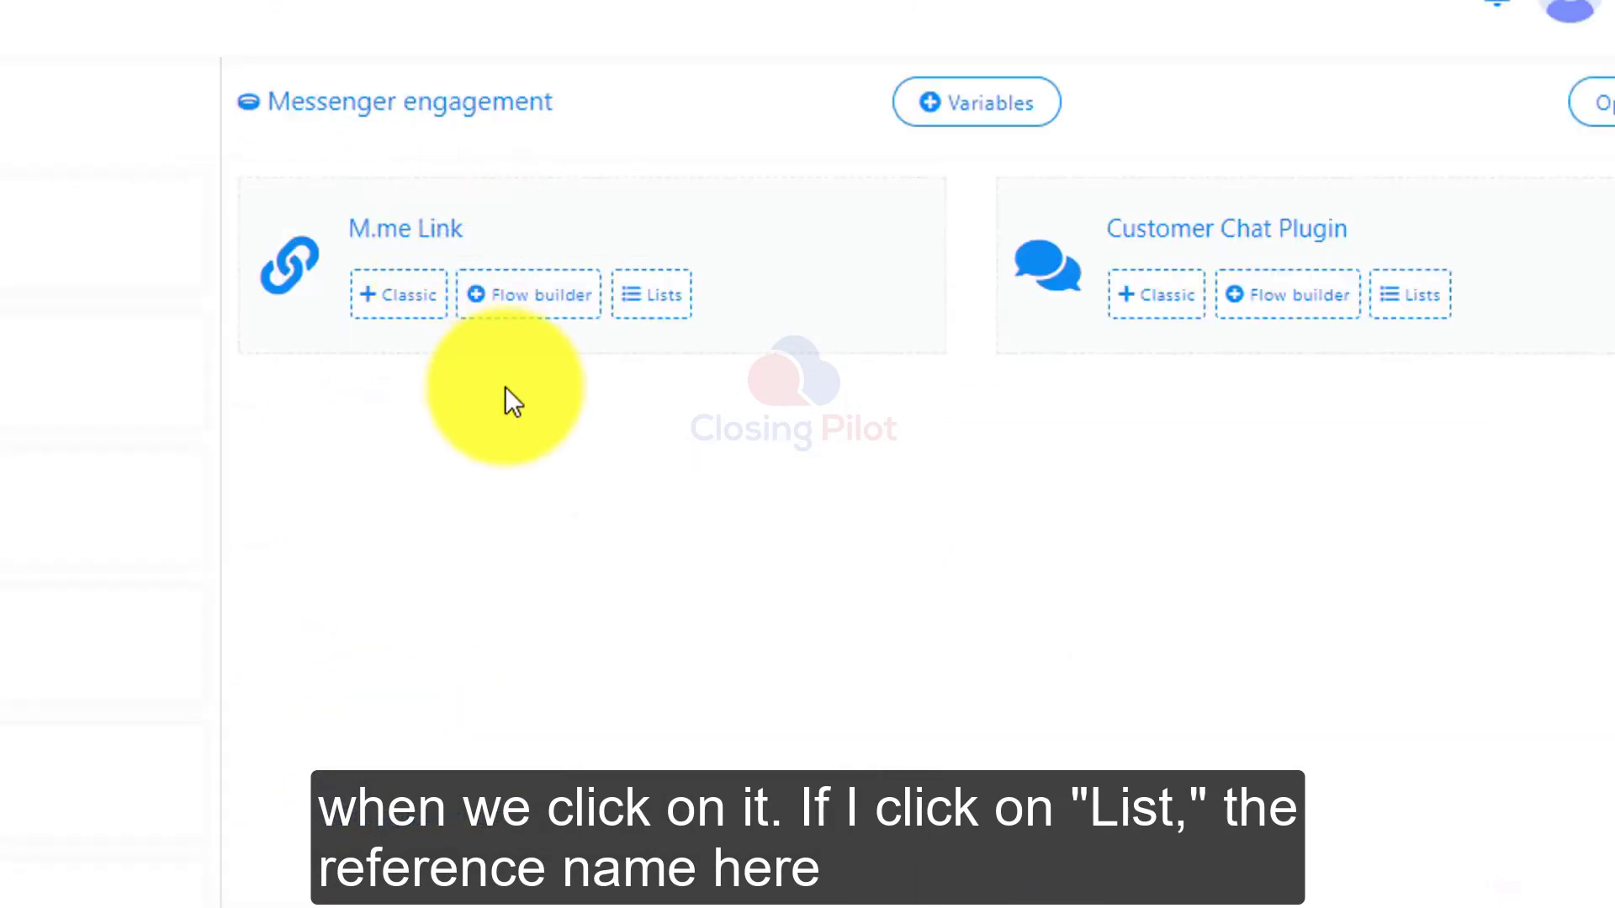
click(661, 297)
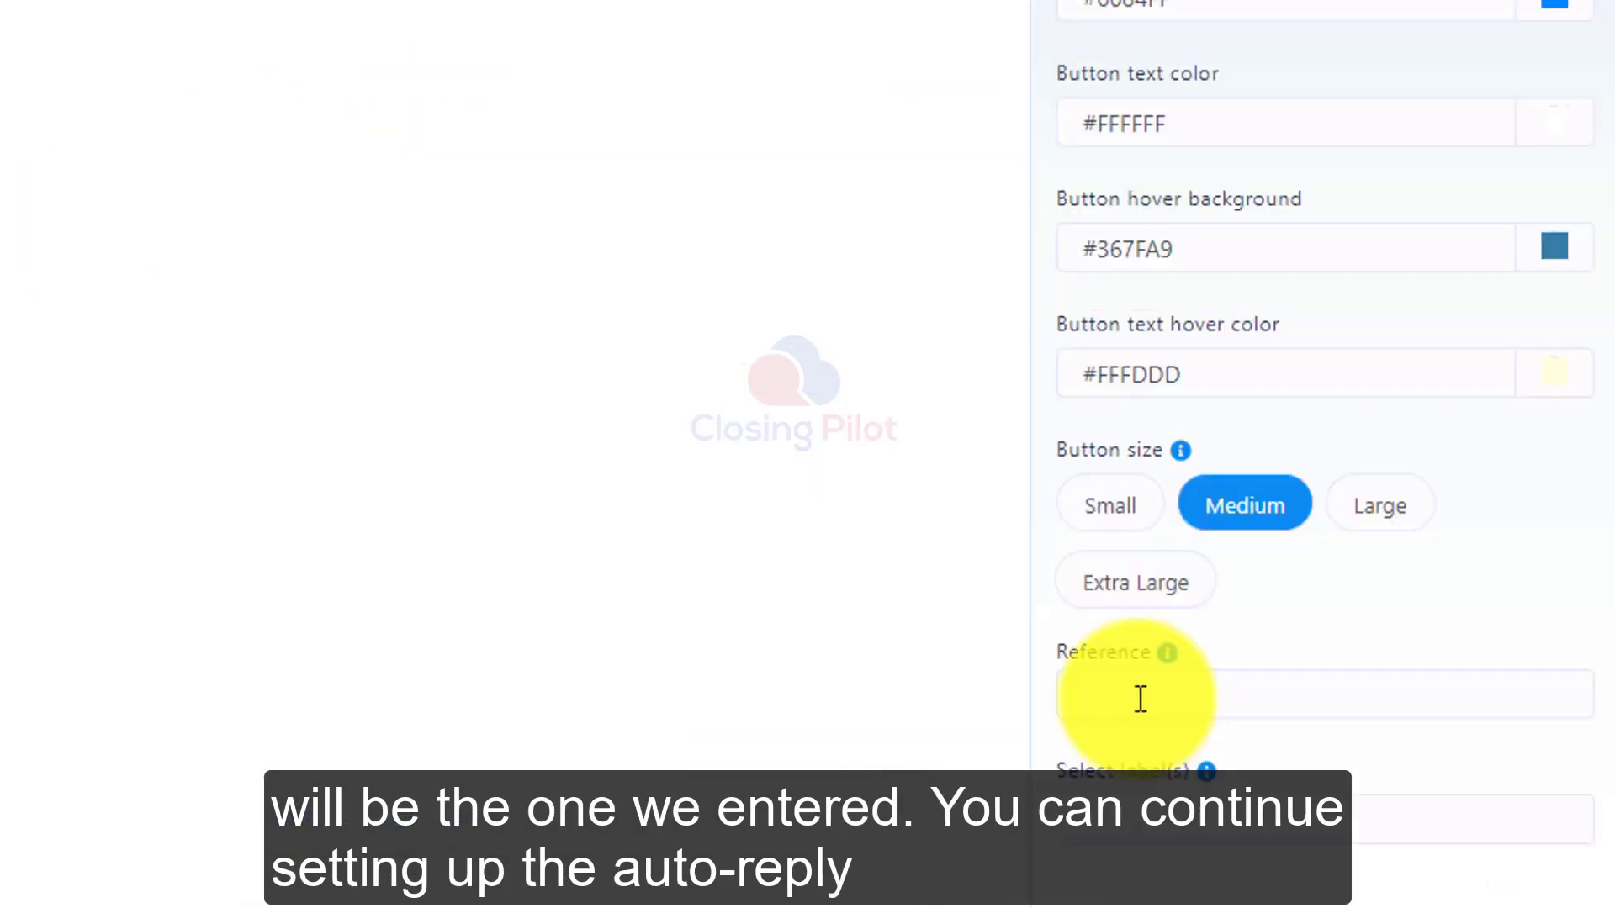
Step: Enter demotest as the button reference and save the settings
text(demotest)
scroll(1134, 848, down, 1)
click(1128, 863)
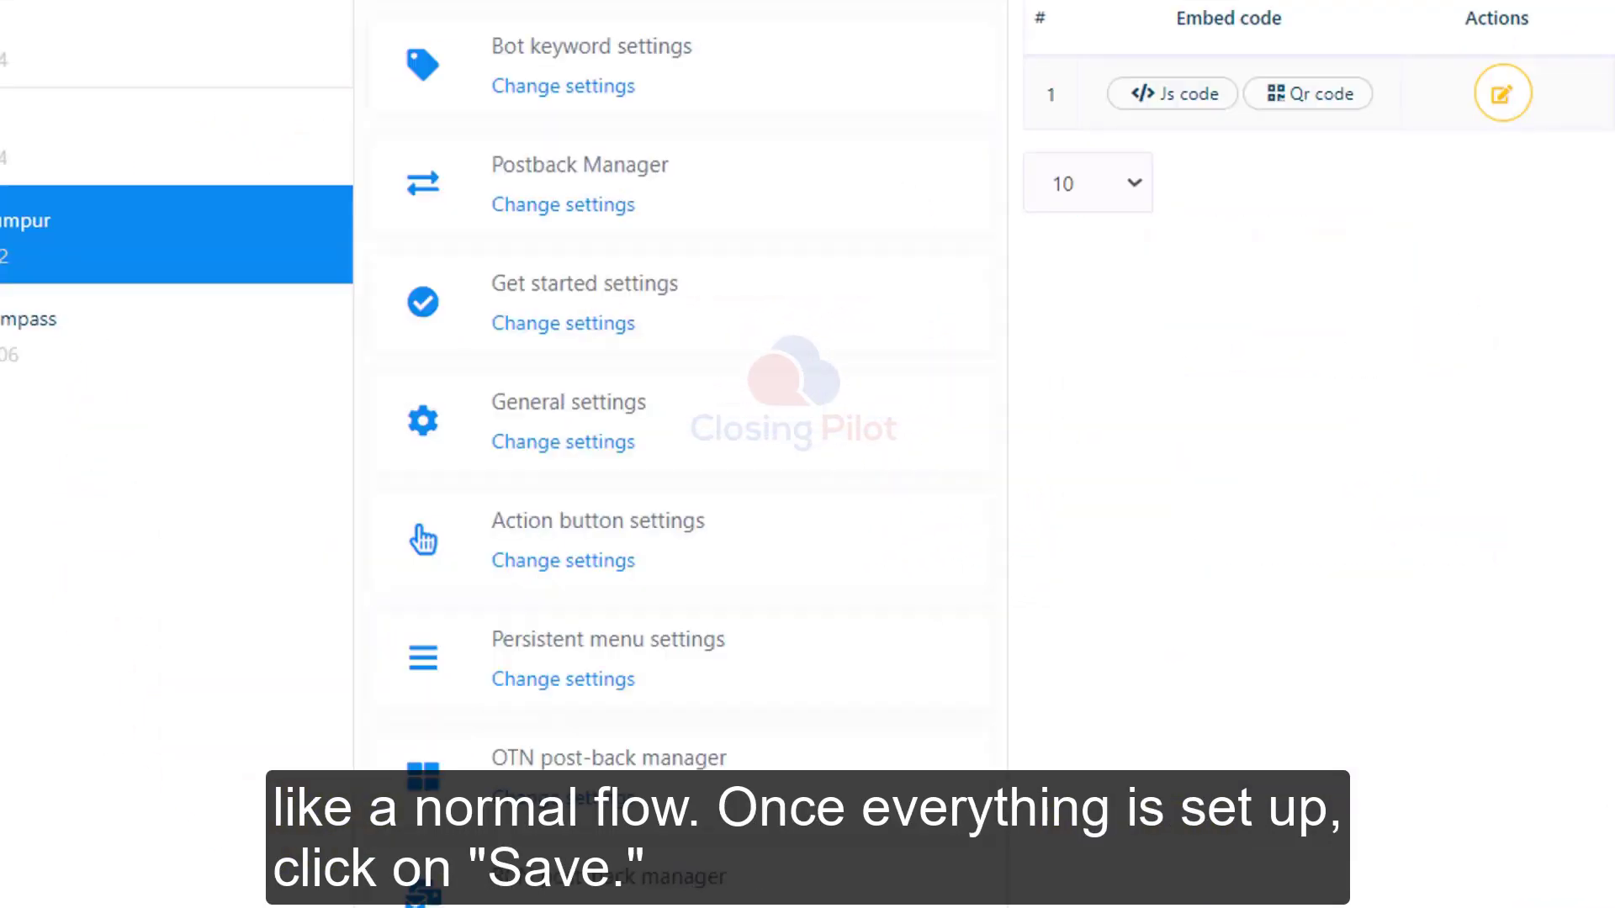
Step: Open the M.me Link list in Messenger engagement and view the link's JS code
scroll(613, 595, down, 10)
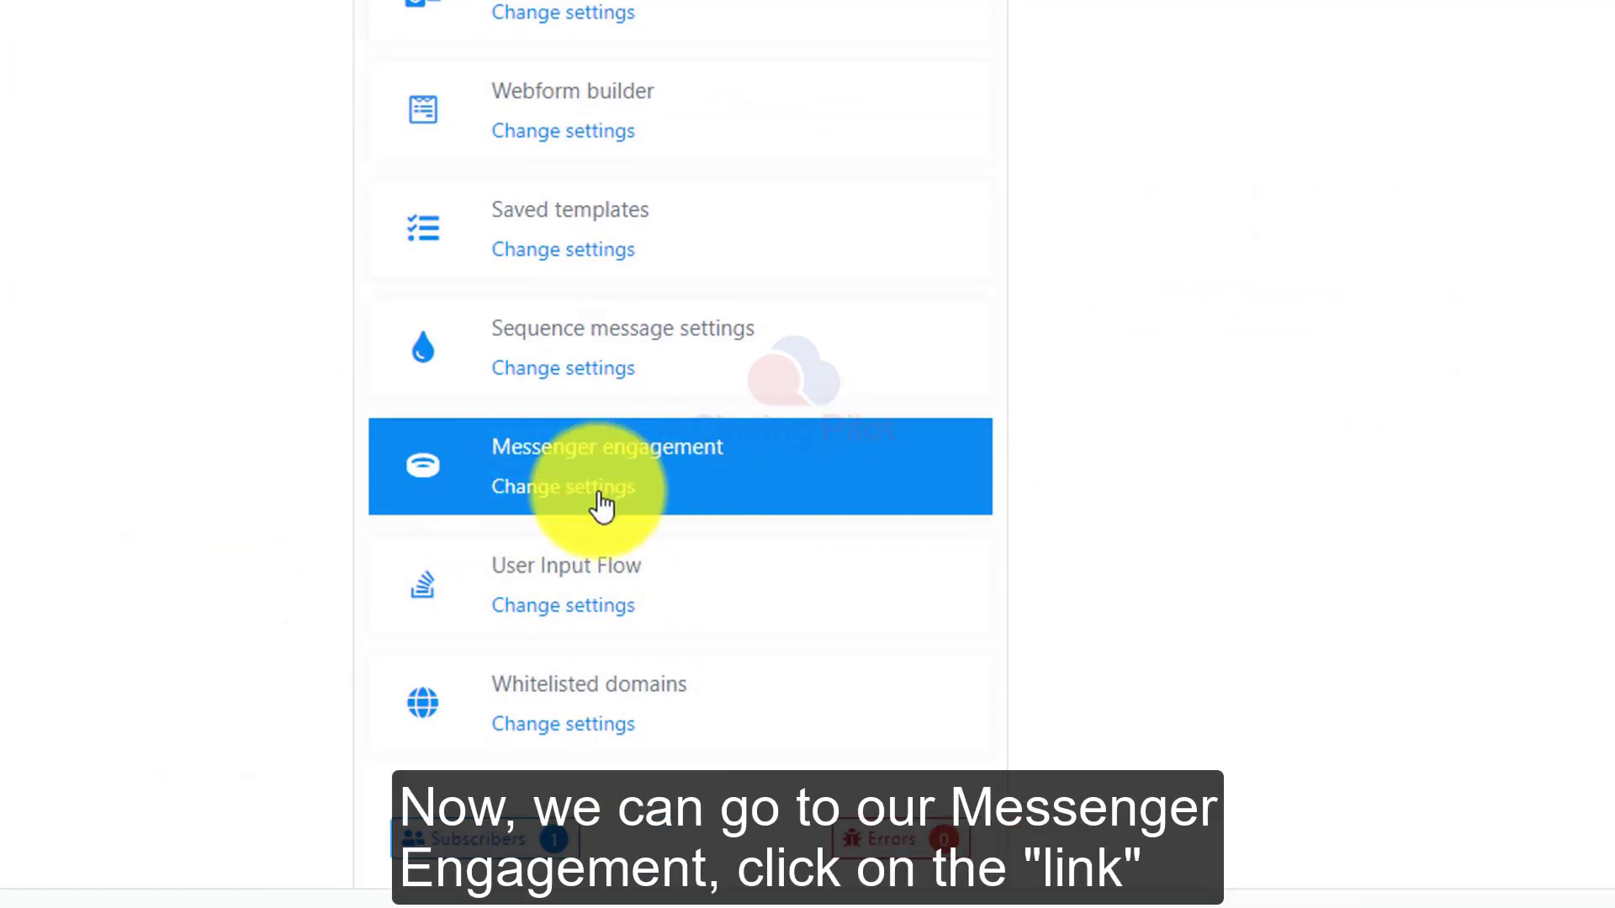
click(703, 503)
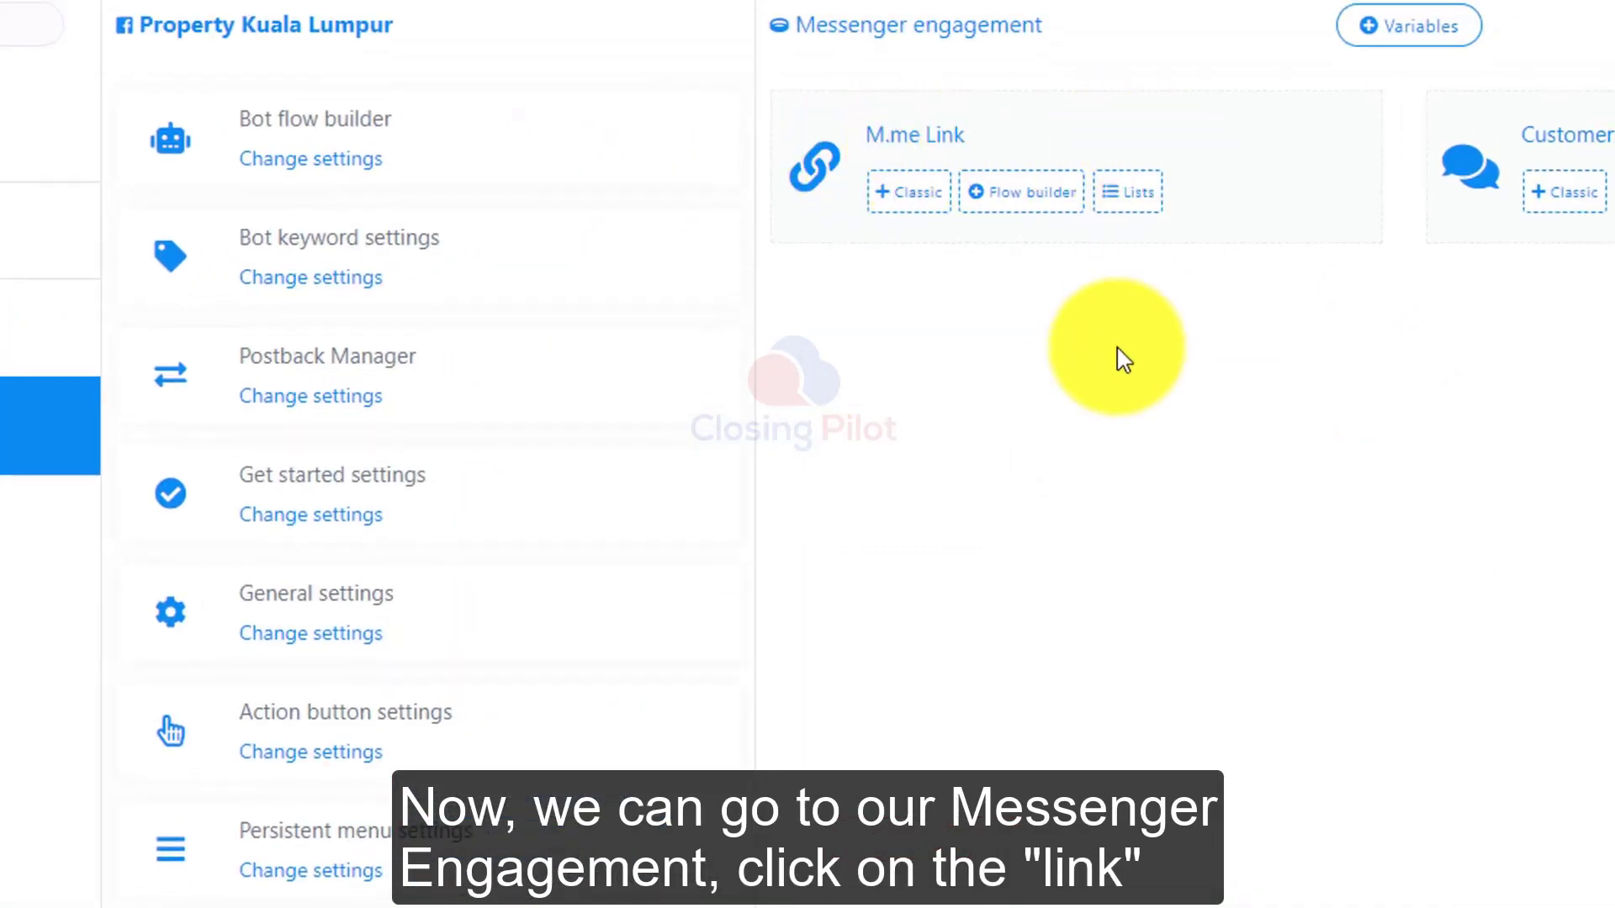
click(1148, 207)
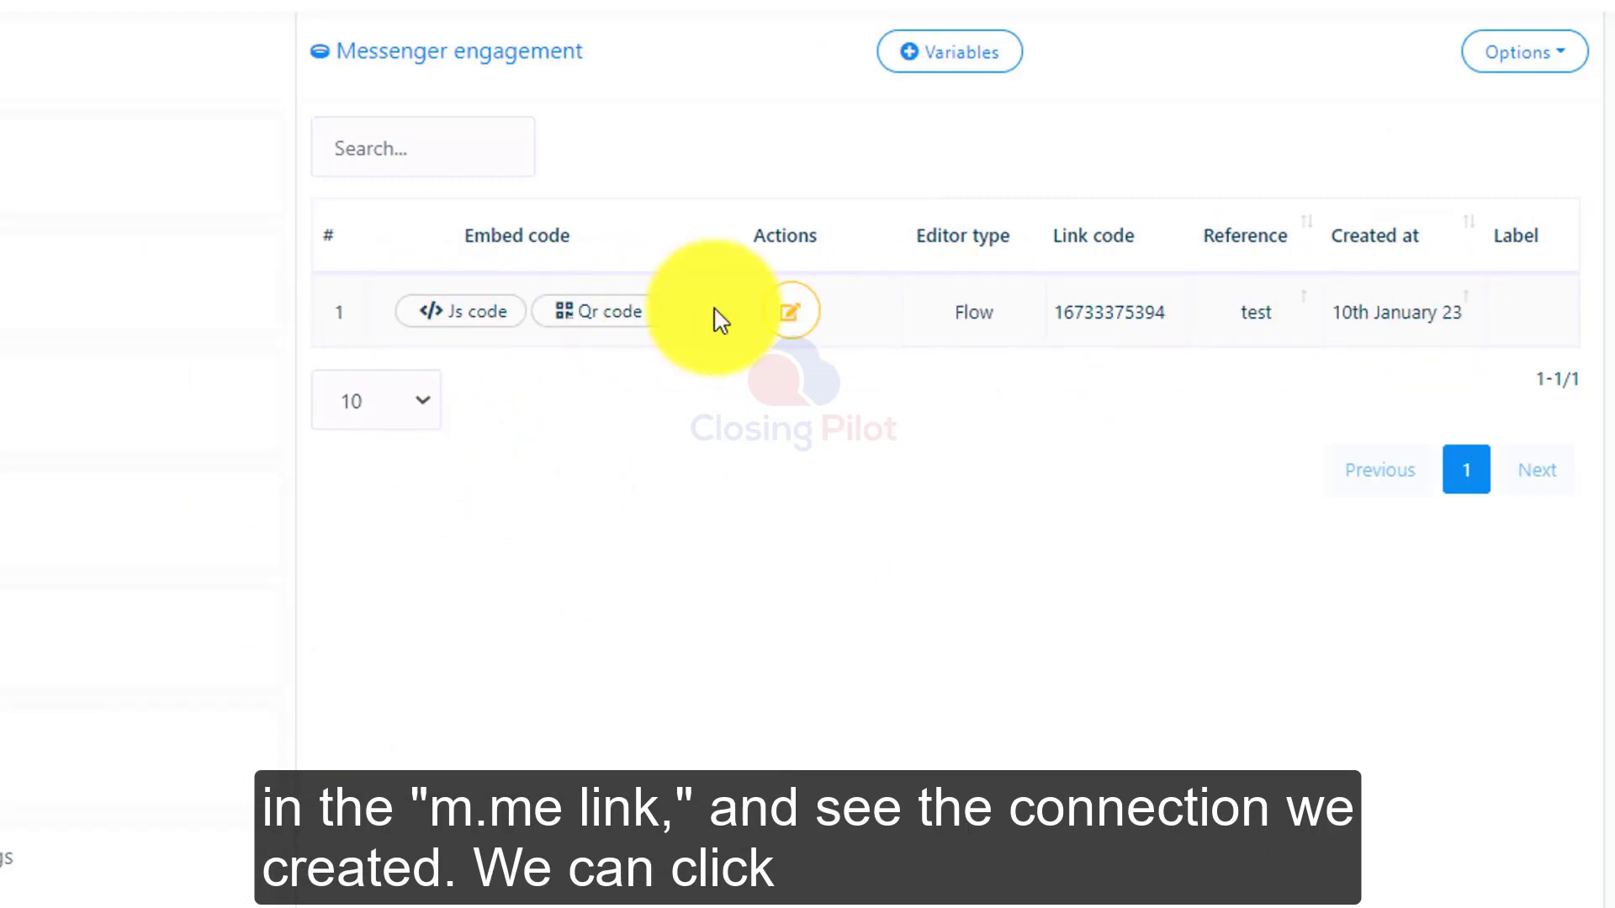
click(461, 331)
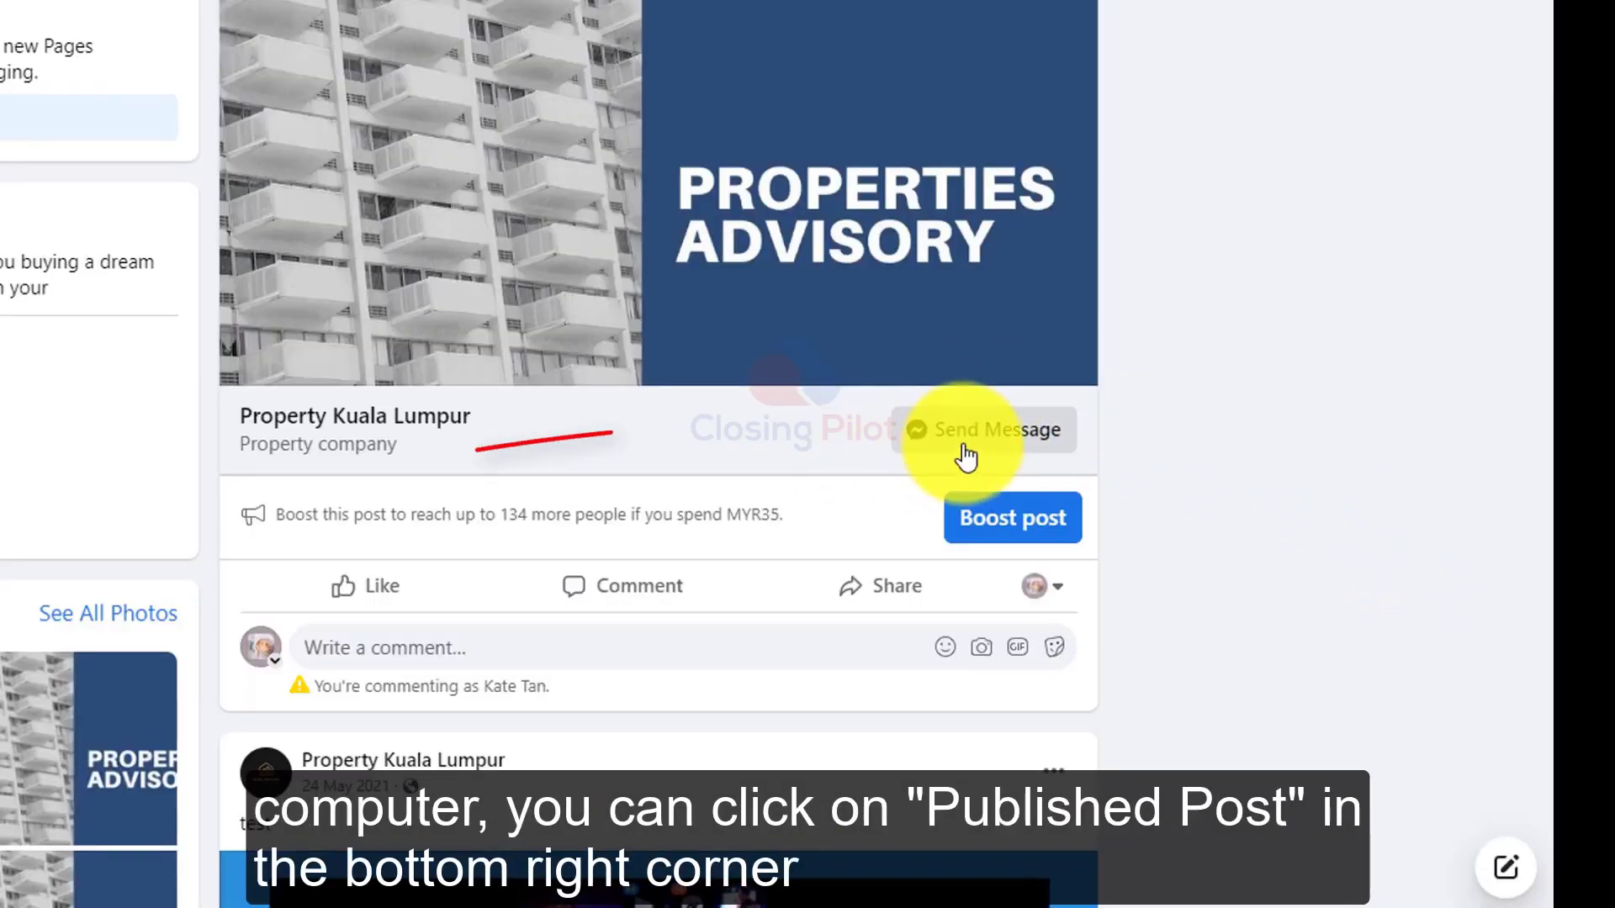
Step: Tap the button in the bot's reply in the Messenger chat to test the auto-reply
click(965, 453)
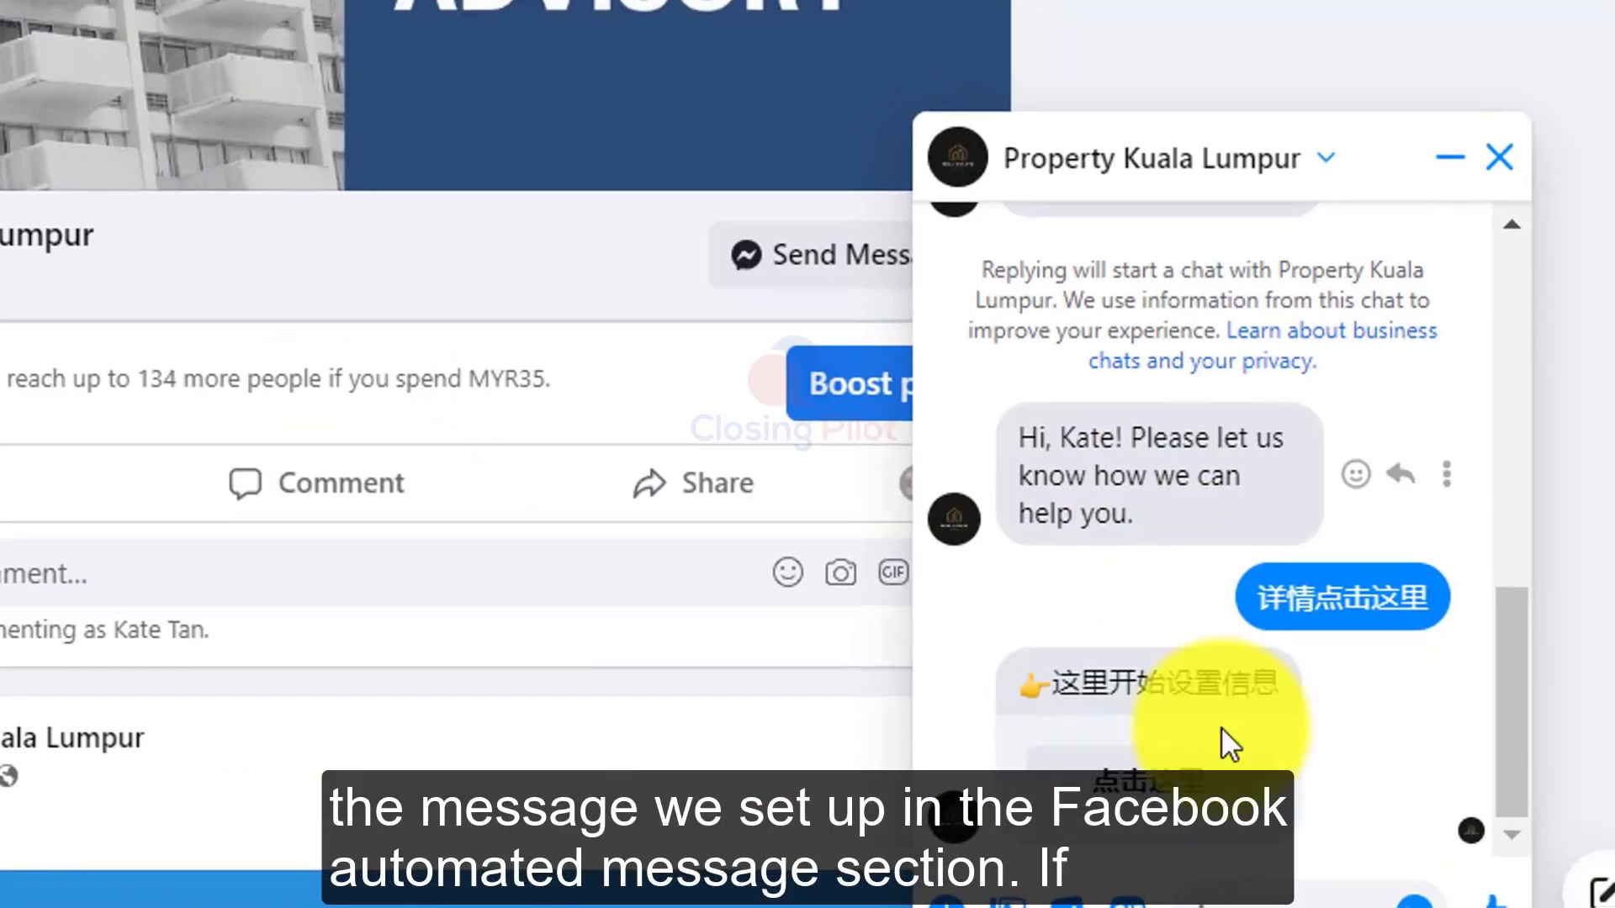
click(1138, 809)
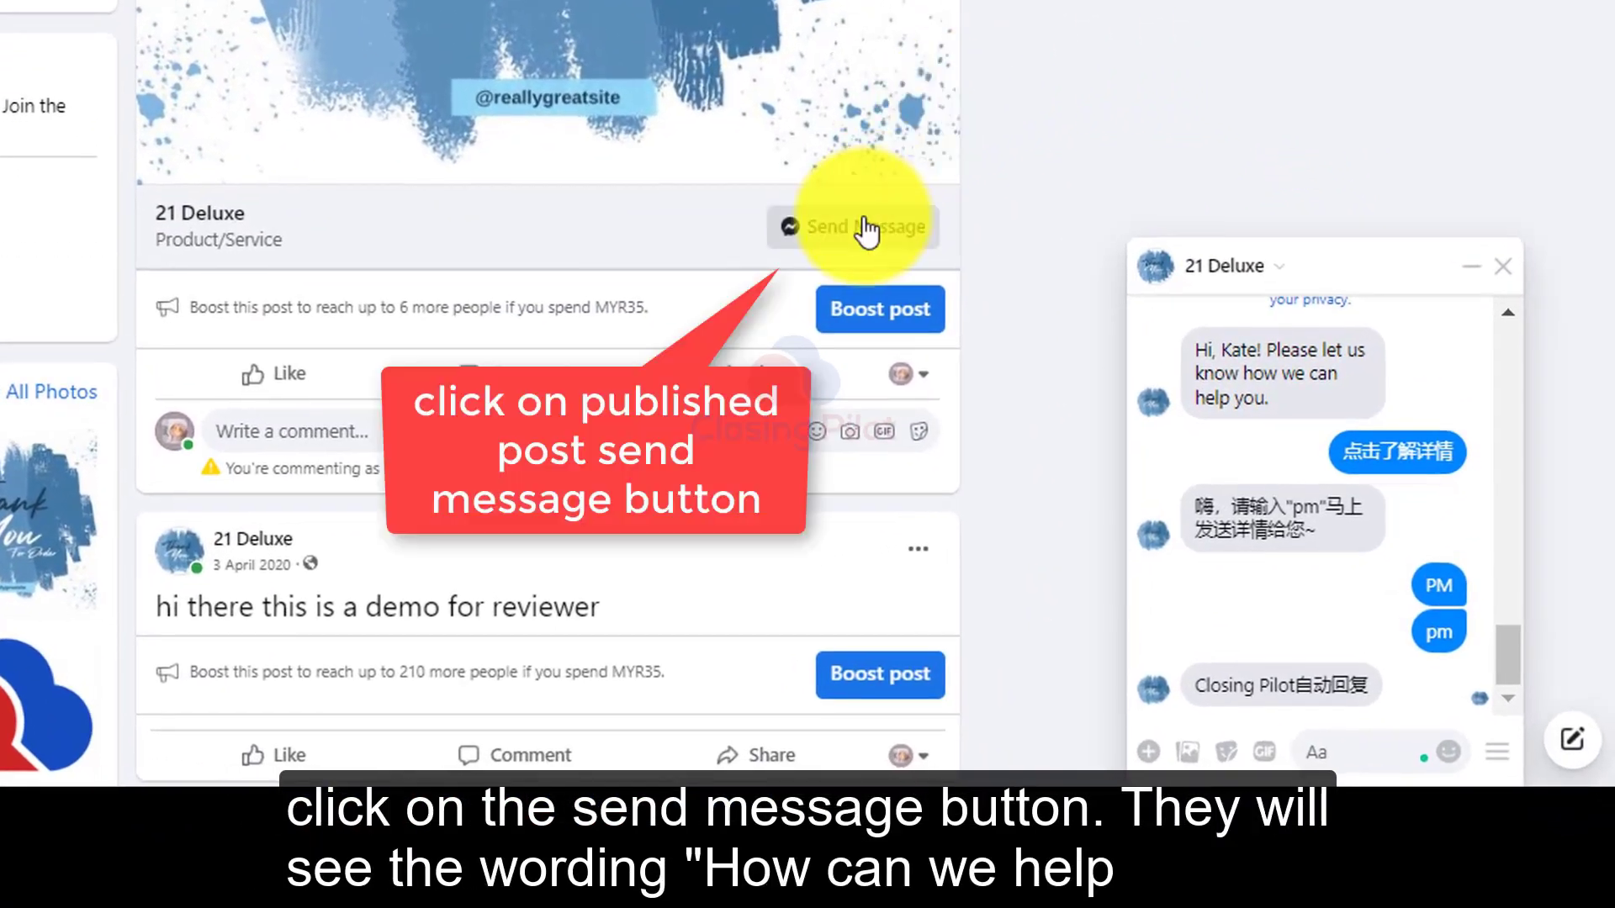
Step: Delete the chat history with the 21 Deluxe page
click(867, 229)
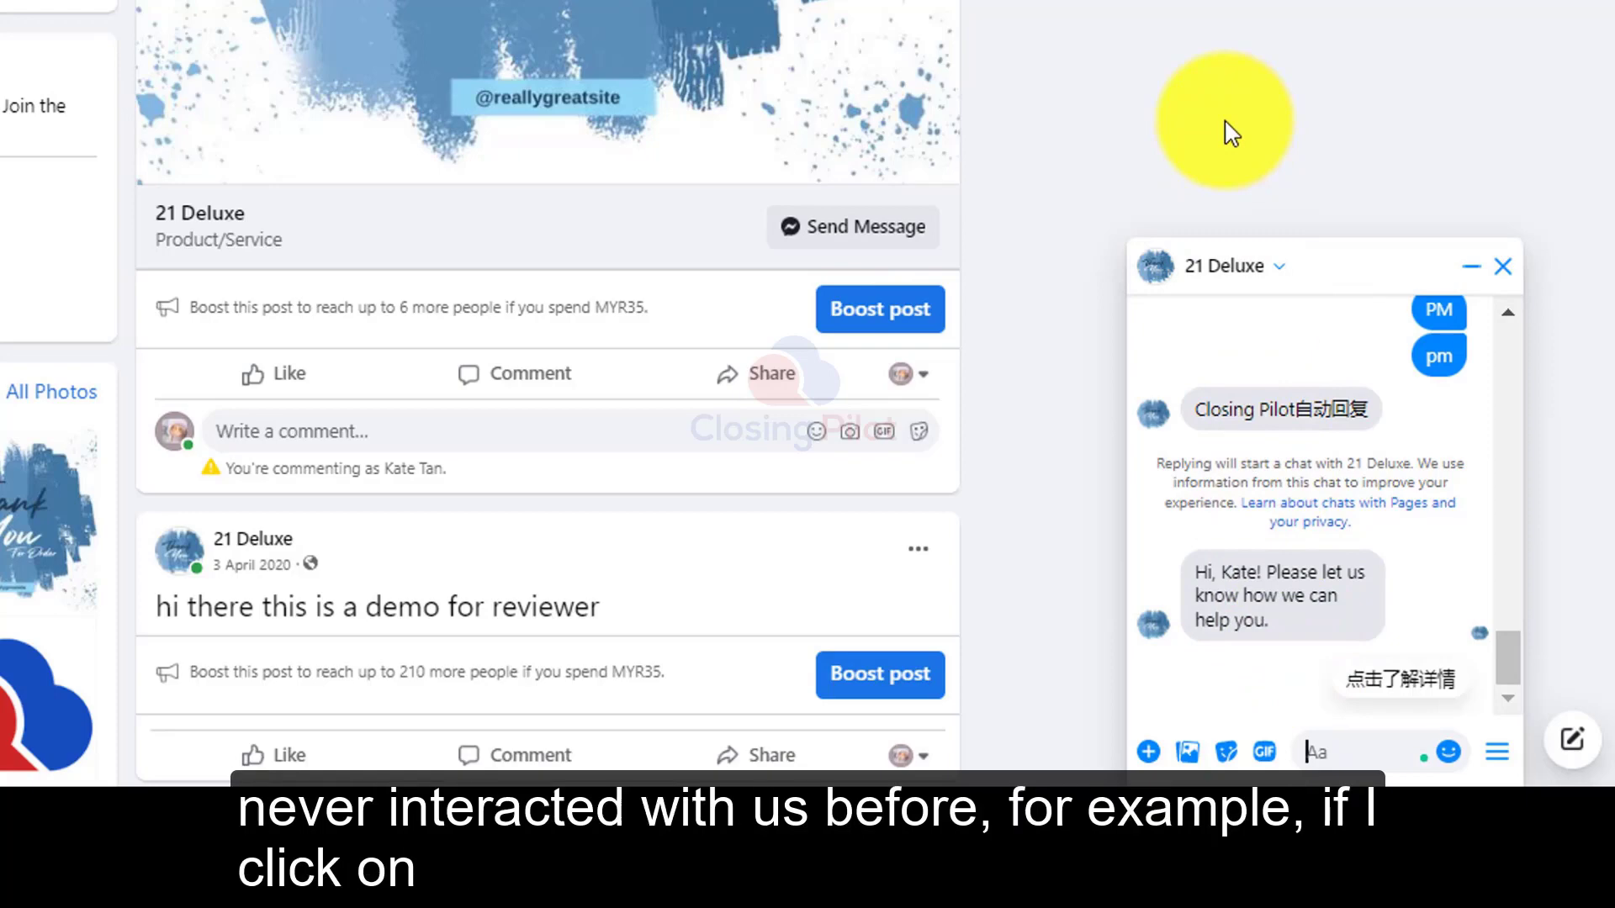
click(1277, 264)
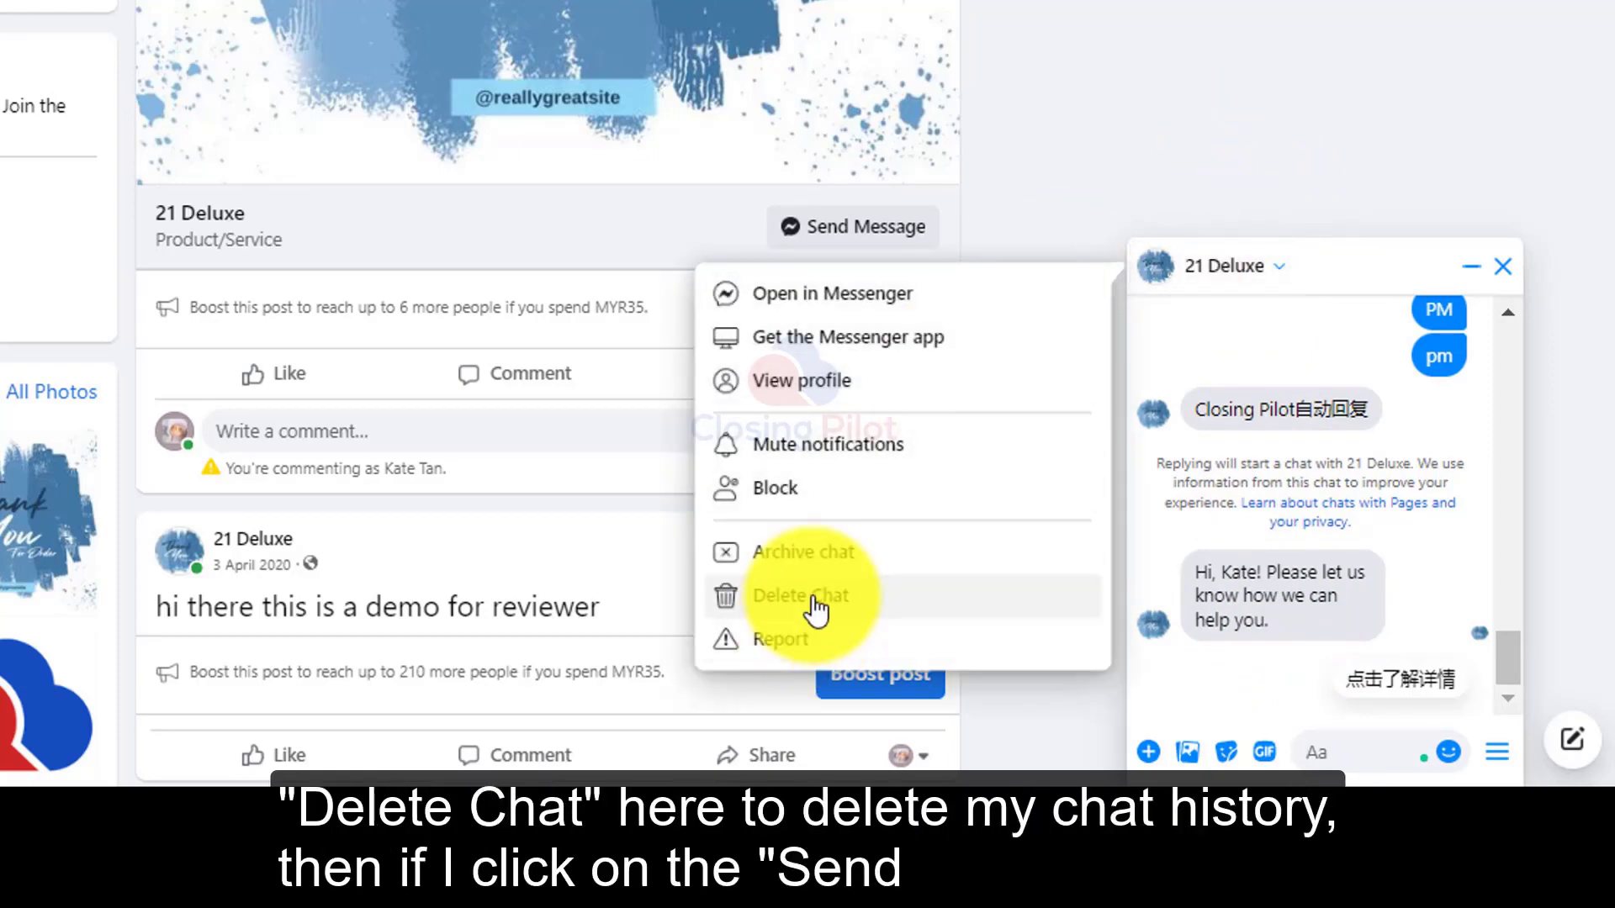
click(840, 601)
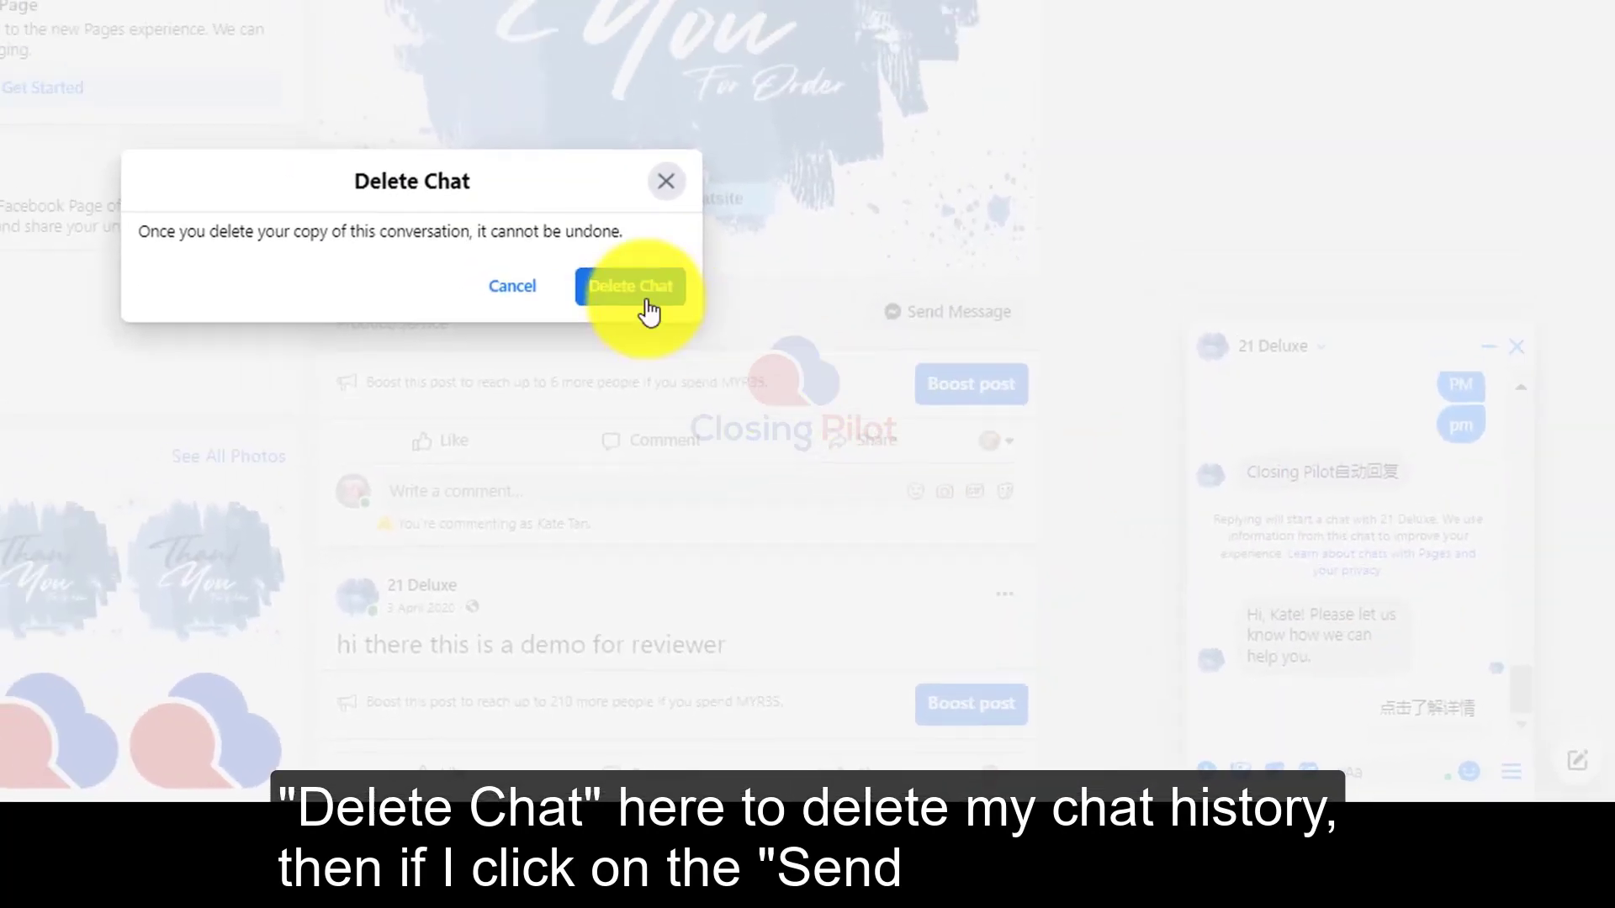
click(649, 307)
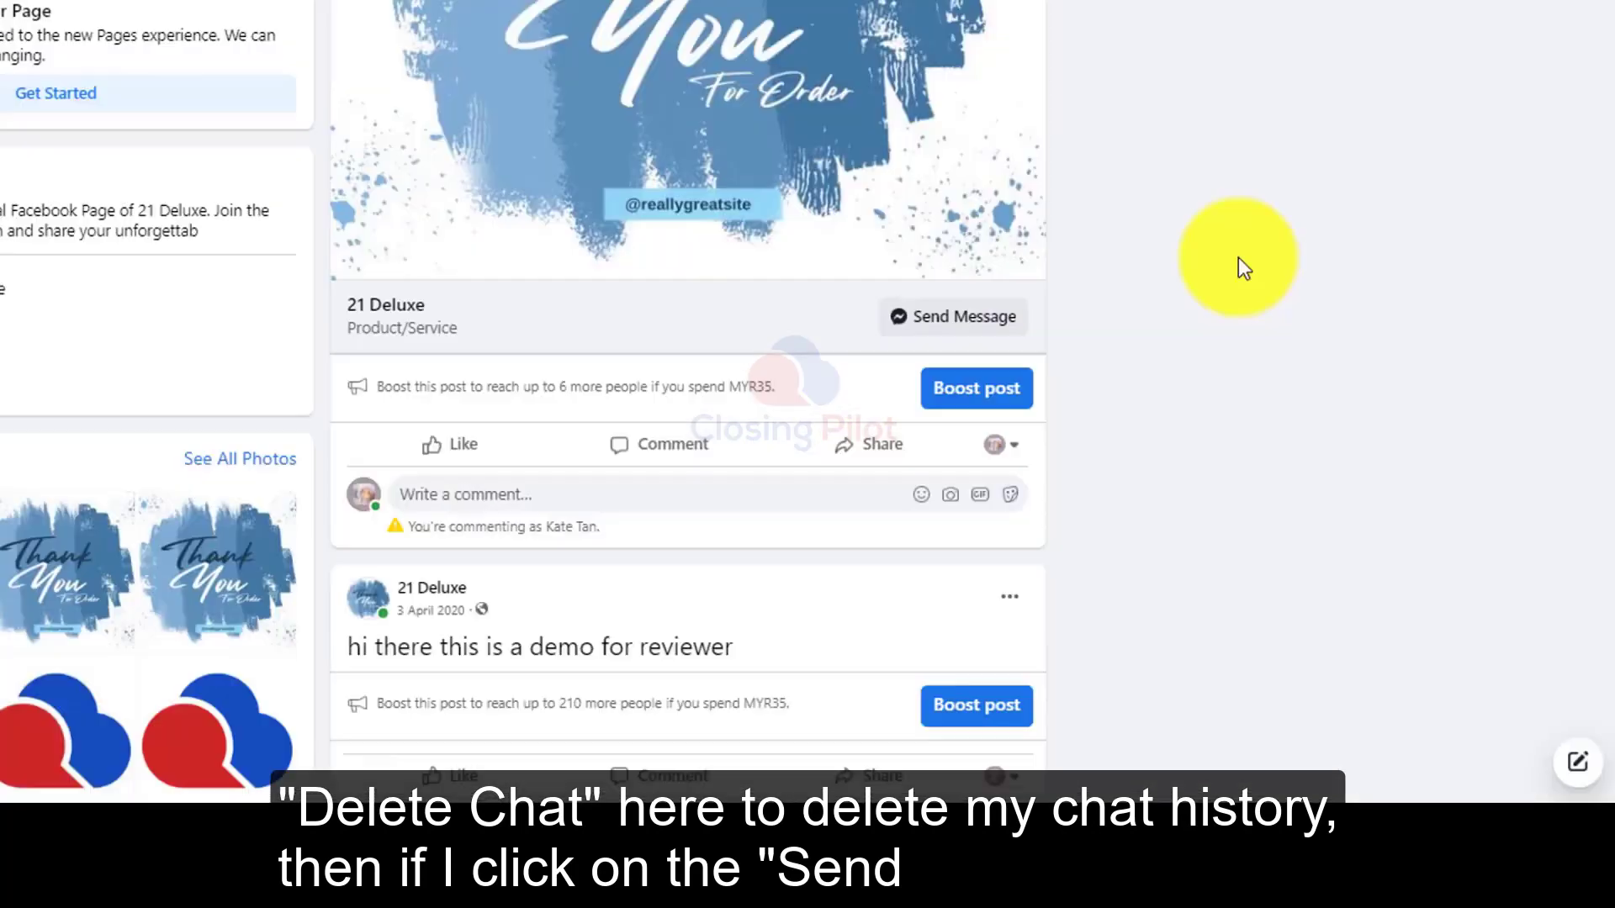
Step: Start a new chat with 21 Deluxe through Send Message and tap Get Started
click(956, 331)
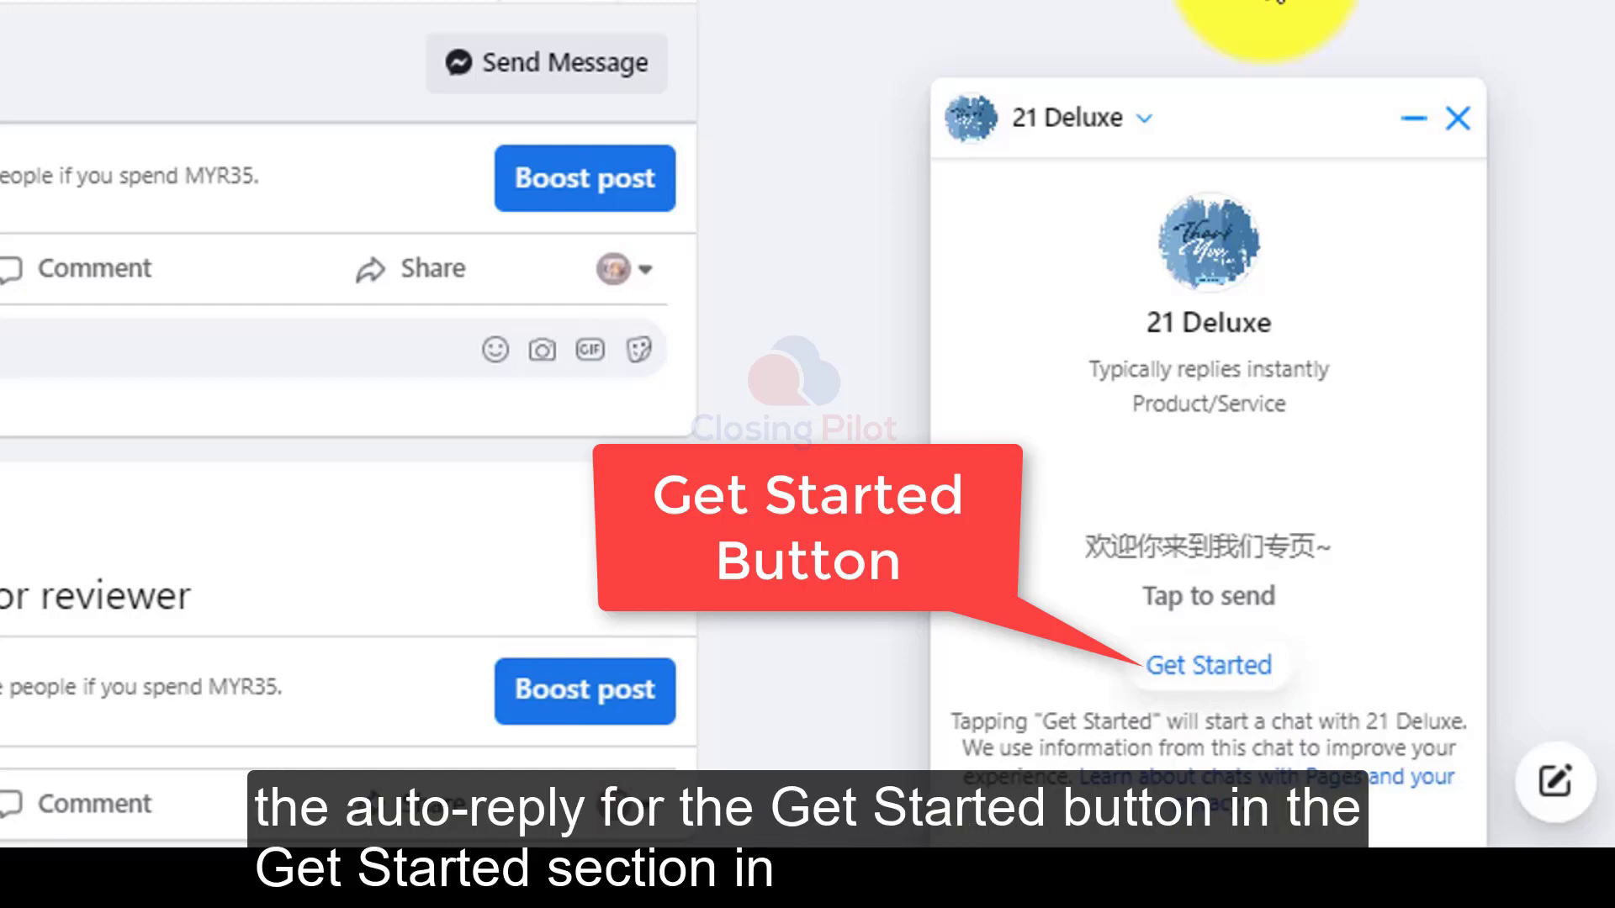
click(1209, 652)
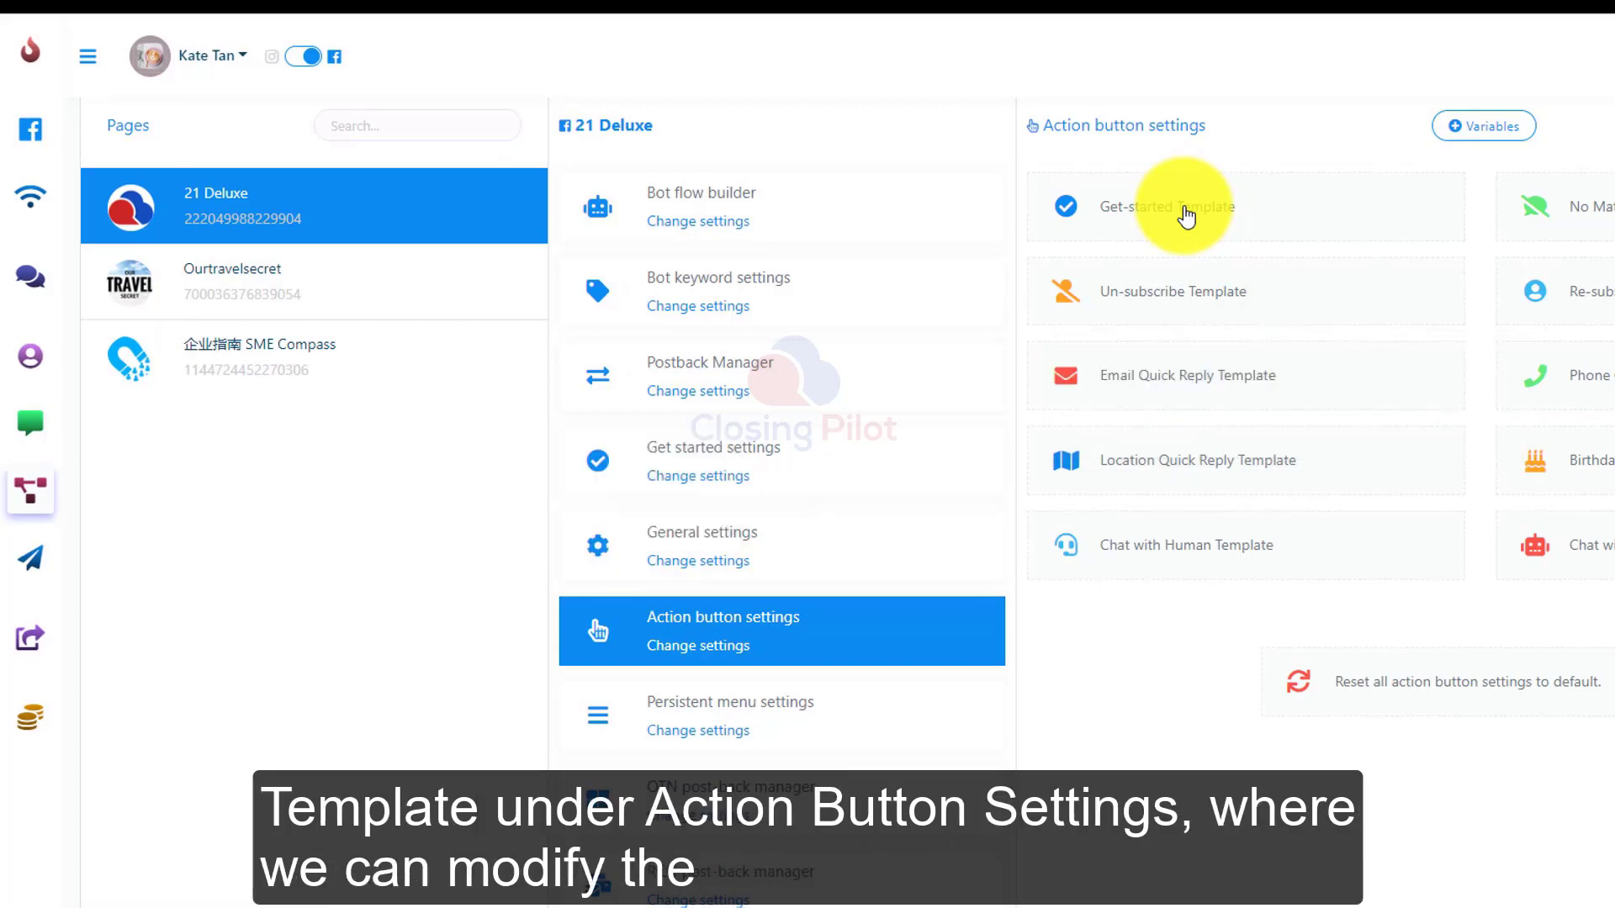
Step: Open the Get-started template flow from the action button settings
click(1187, 216)
scroll(1319, 649, up, 3)
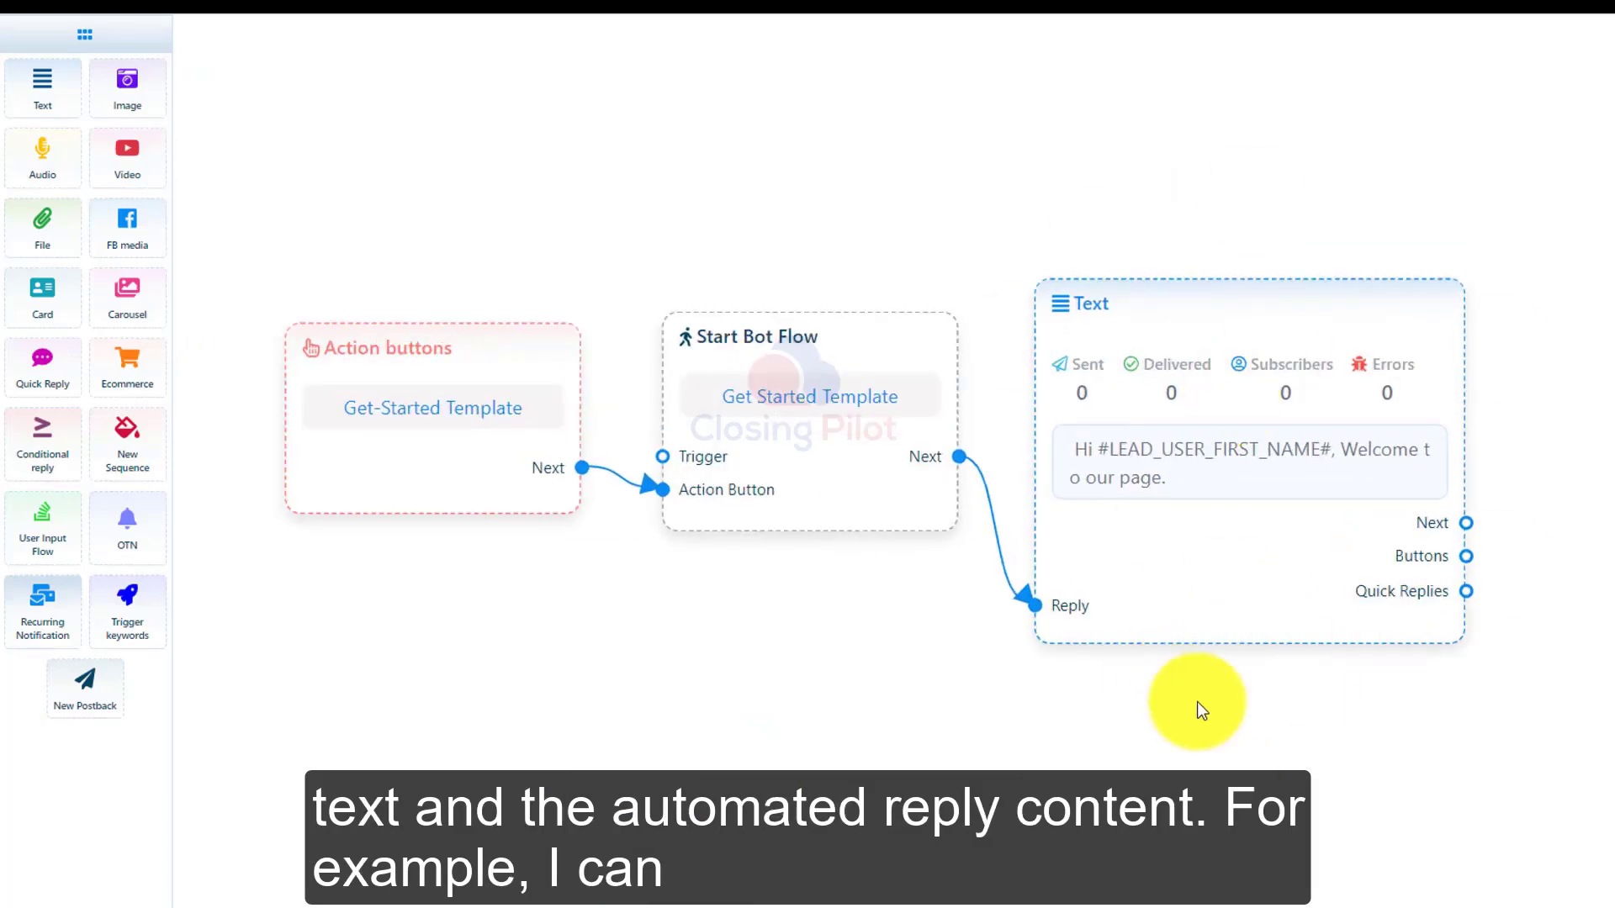
scroll(1198, 702, down, 2)
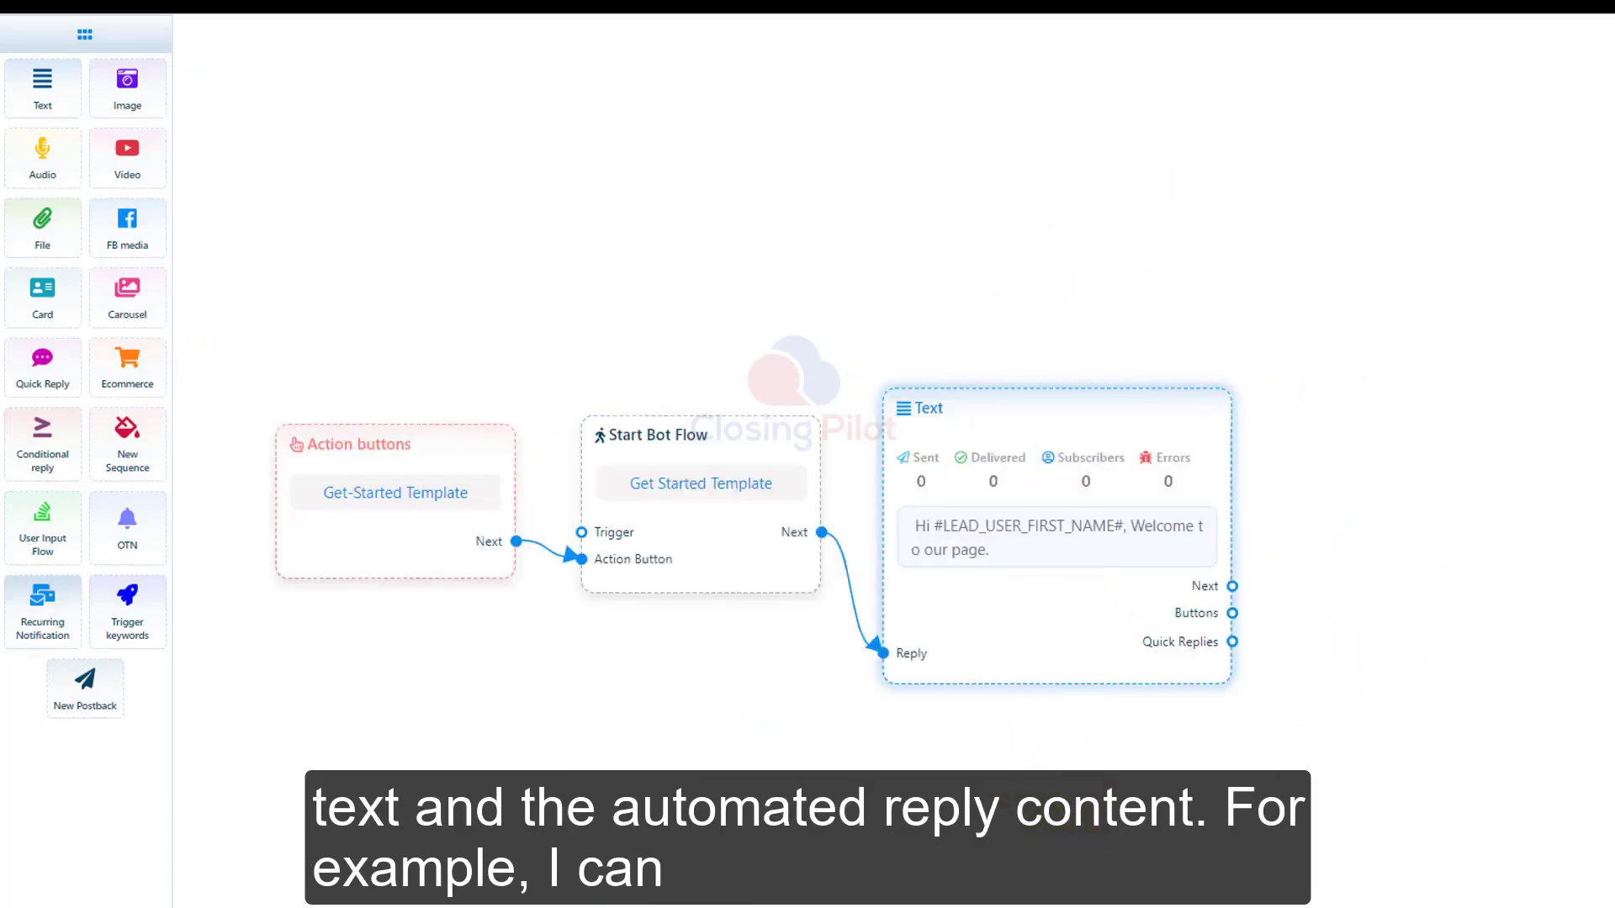